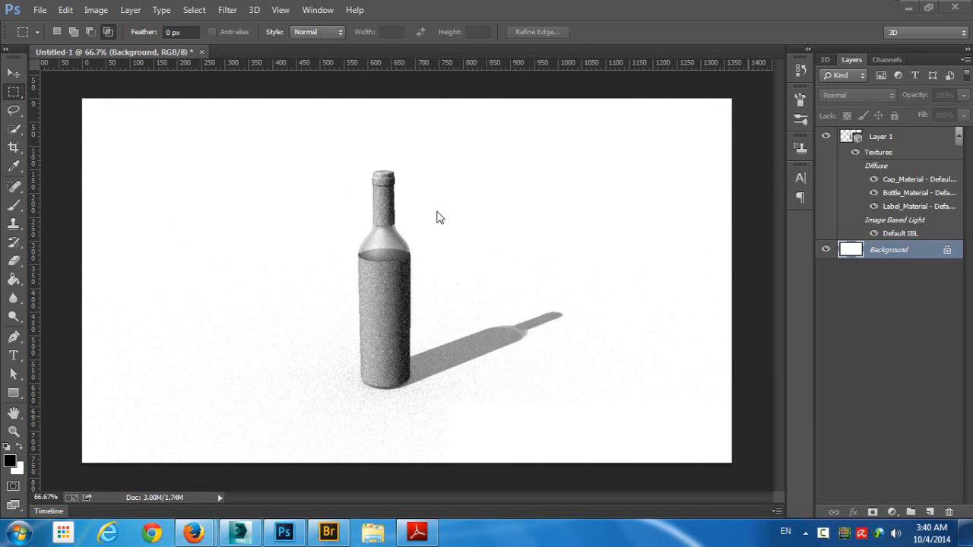
# - Examine the wine bottle and its shadow in Layer 1's 3D view, using the Move tool
pyautogui.click(861, 137)
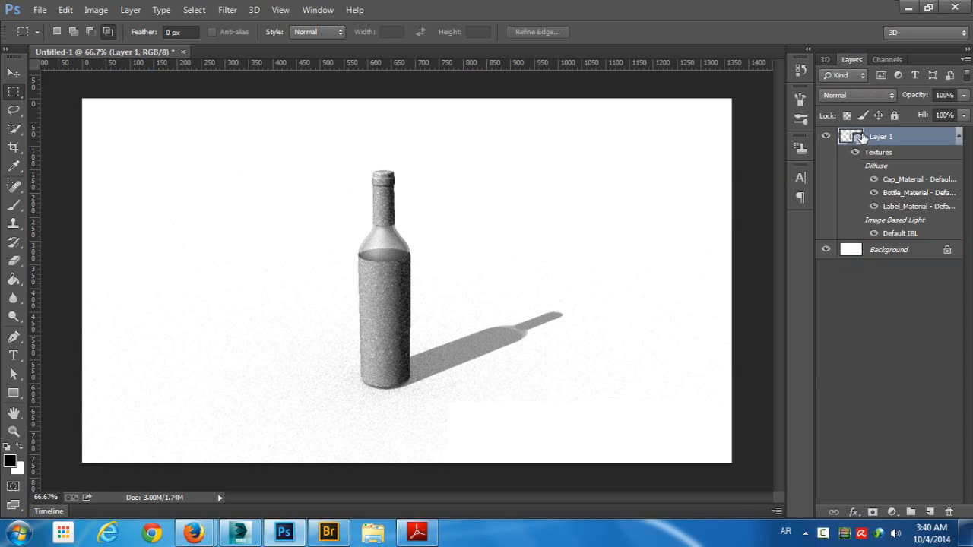
pyautogui.click(14, 76)
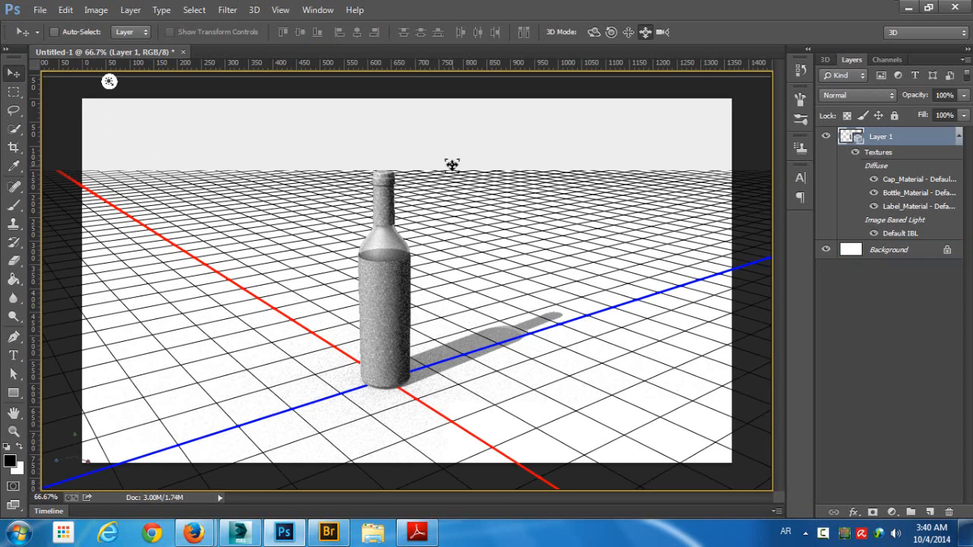
pyautogui.moveTo(428, 217); pyautogui.dragTo(476, 229)
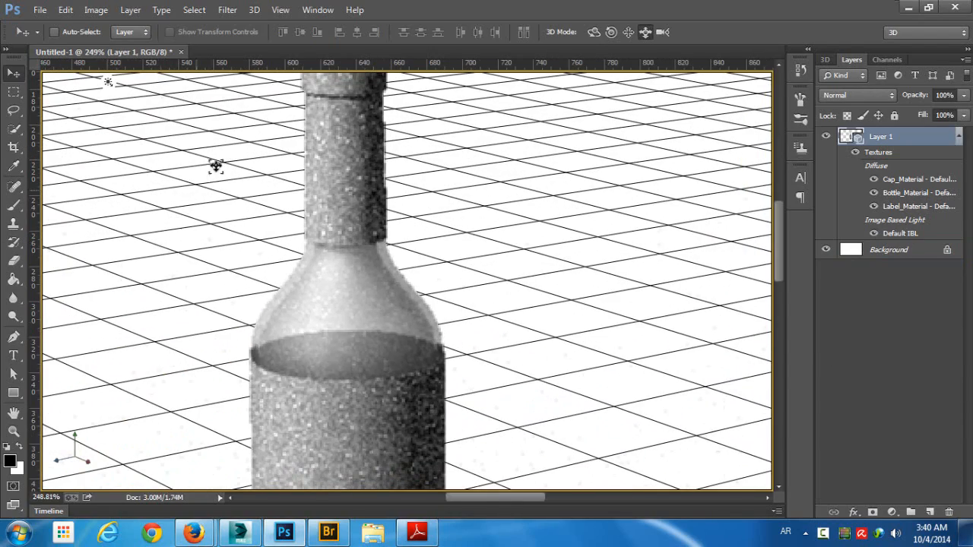
pyautogui.moveTo(312, 183); pyautogui.dragTo(147, 190)
pyautogui.moveTo(410, 236); pyautogui.dragTo(342, 242)
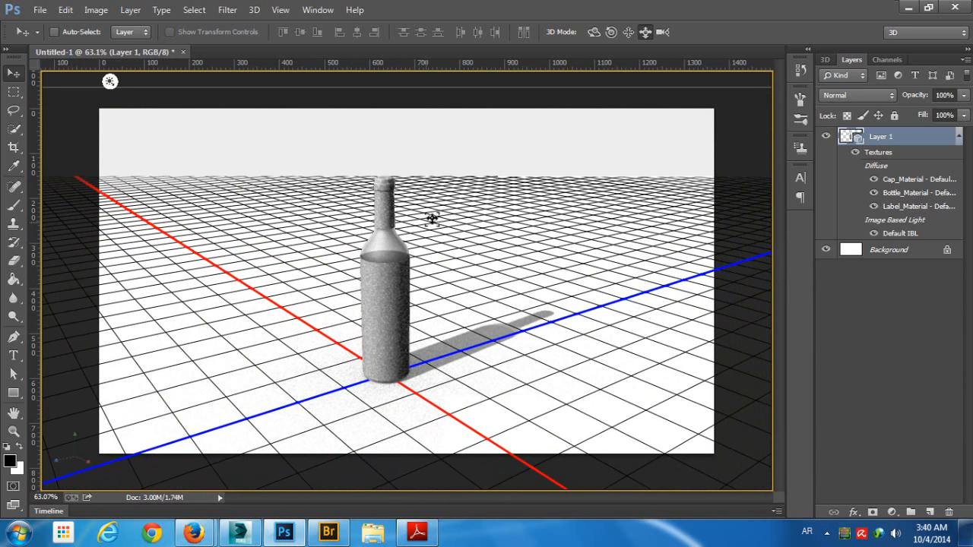
pyautogui.scroll(3, 423, 237)
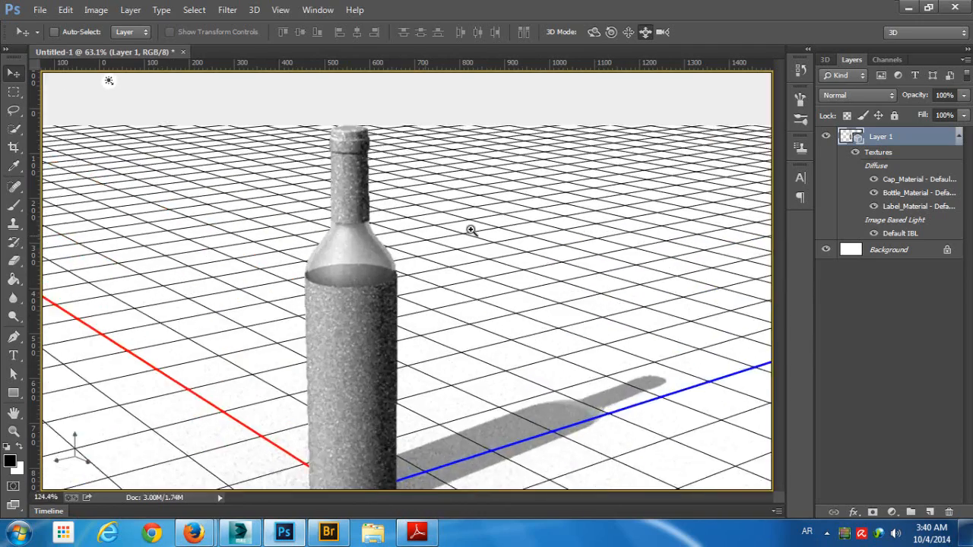
pyautogui.scroll(-5, 469, 228)
pyautogui.scroll(3, 456, 205)
pyautogui.scroll(-3, 456, 211)
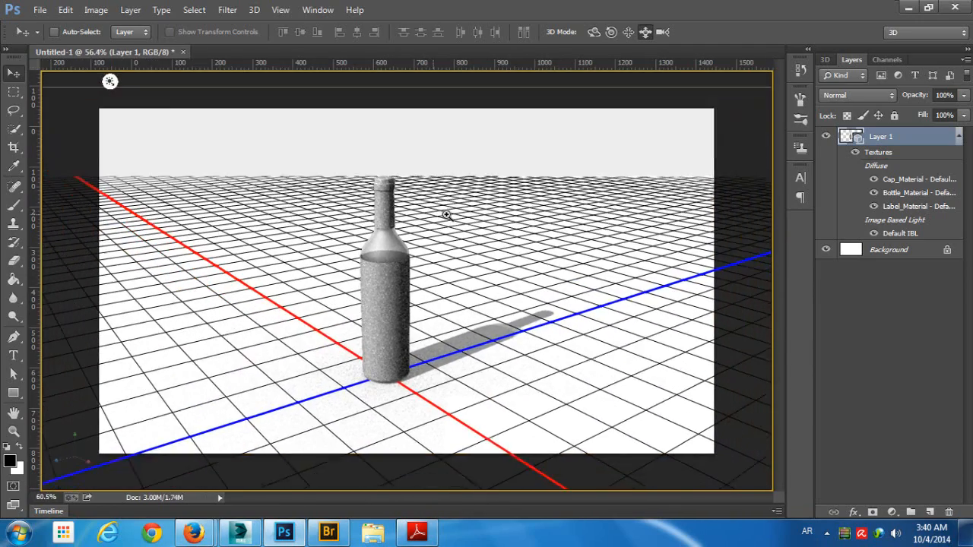
pyautogui.scroll(2, 456, 211)
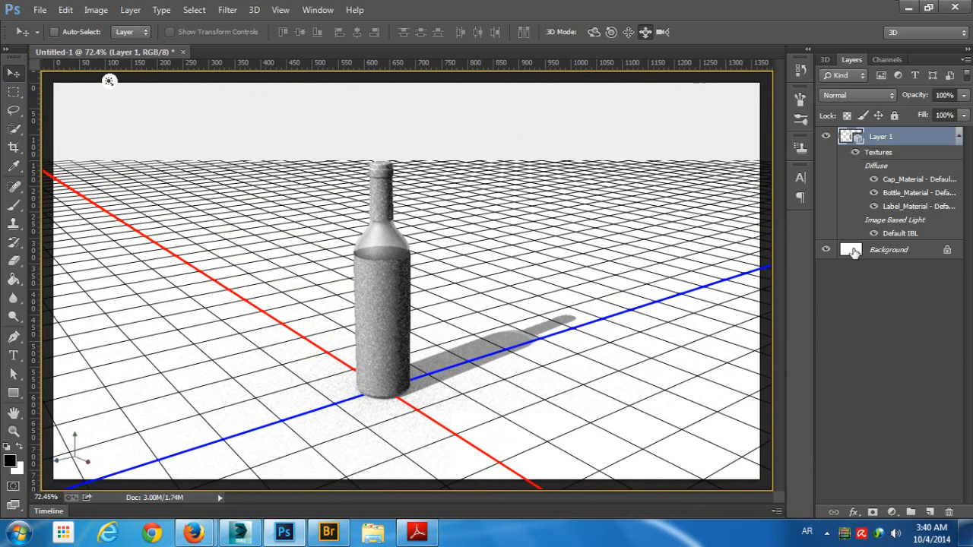
# - Activate the Rotate the 3D Object mode on Layer 1 and try rotating the Bottle mesh
pyautogui.click(853, 252)
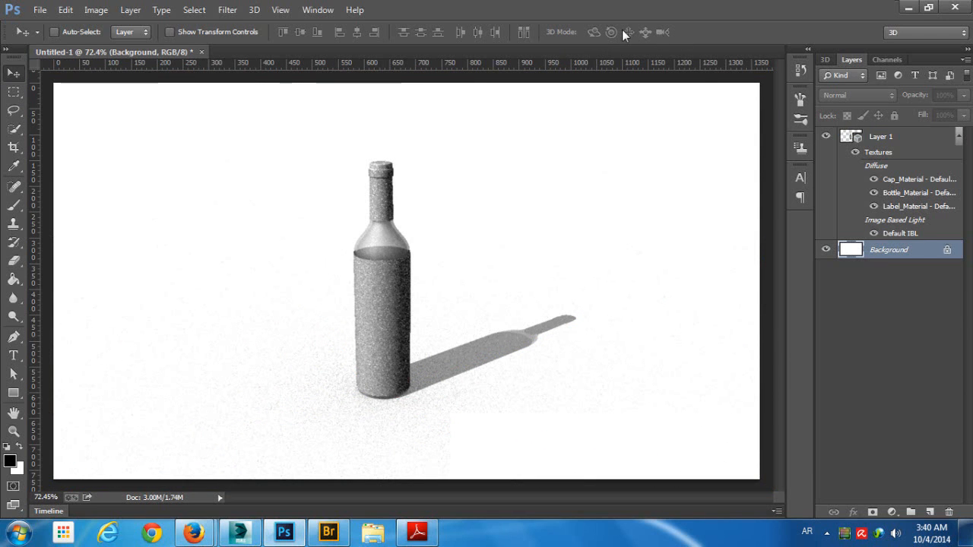
pyautogui.click(853, 137)
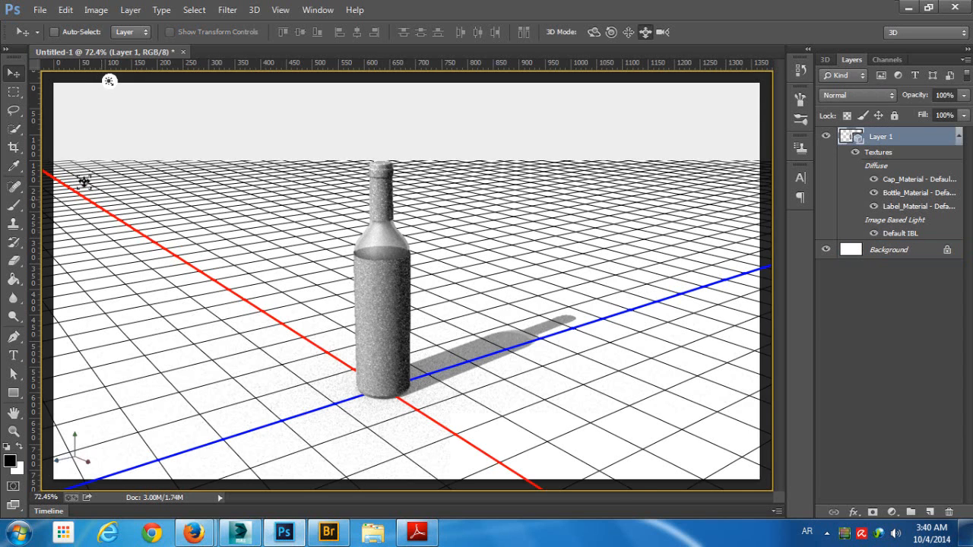
pyautogui.click(594, 32)
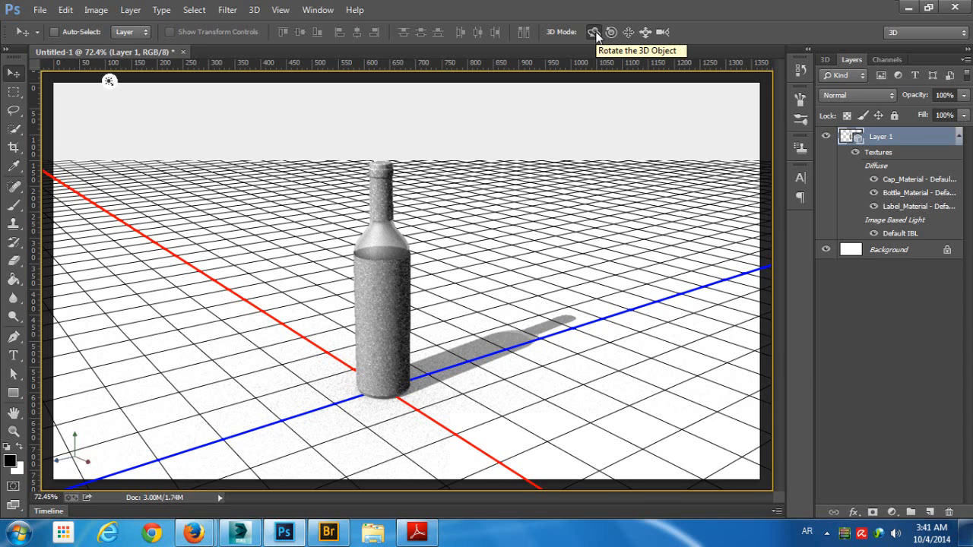
pyautogui.click(391, 229)
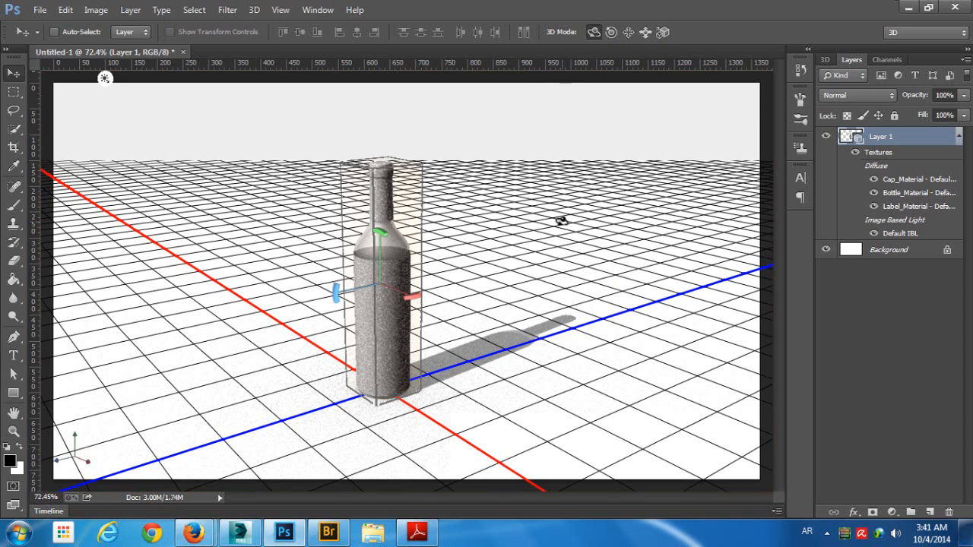
pyautogui.moveTo(502, 230); pyautogui.dragTo(514, 249)
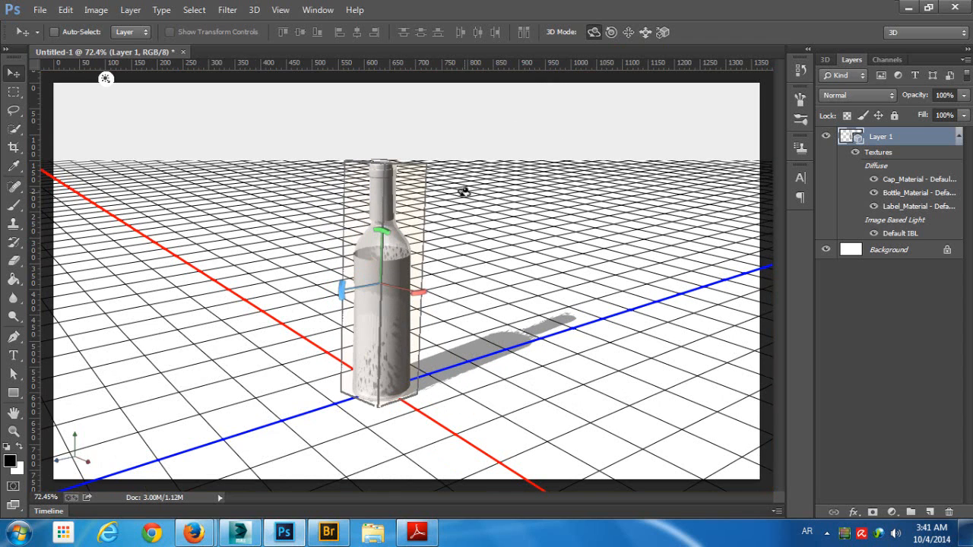
# - Delete the Wine_Bottle object together with its 3D layer and add a new empty layer above the Background
pyautogui.click(826, 58)
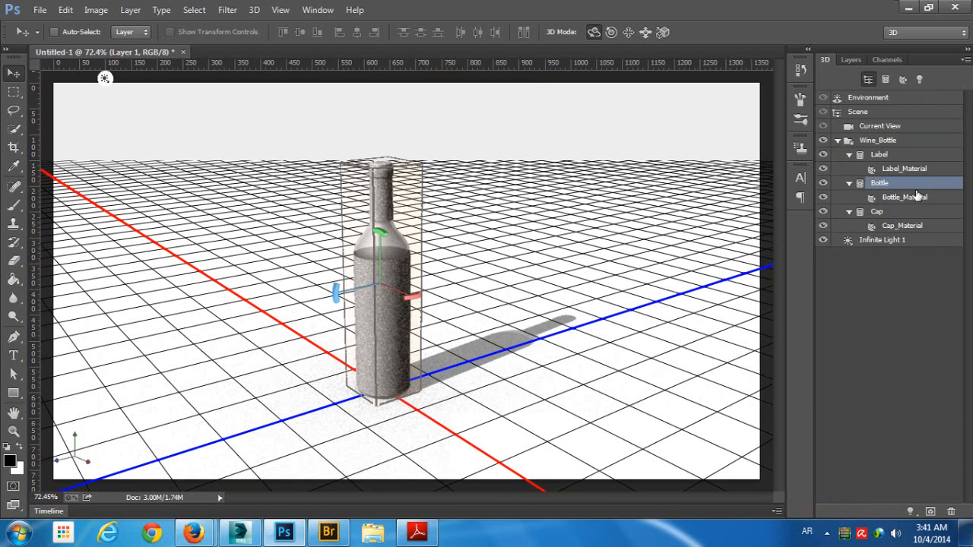
pyautogui.click(839, 143)
pyautogui.click(876, 141)
pyautogui.moveTo(893, 144); pyautogui.dragTo(931, 512)
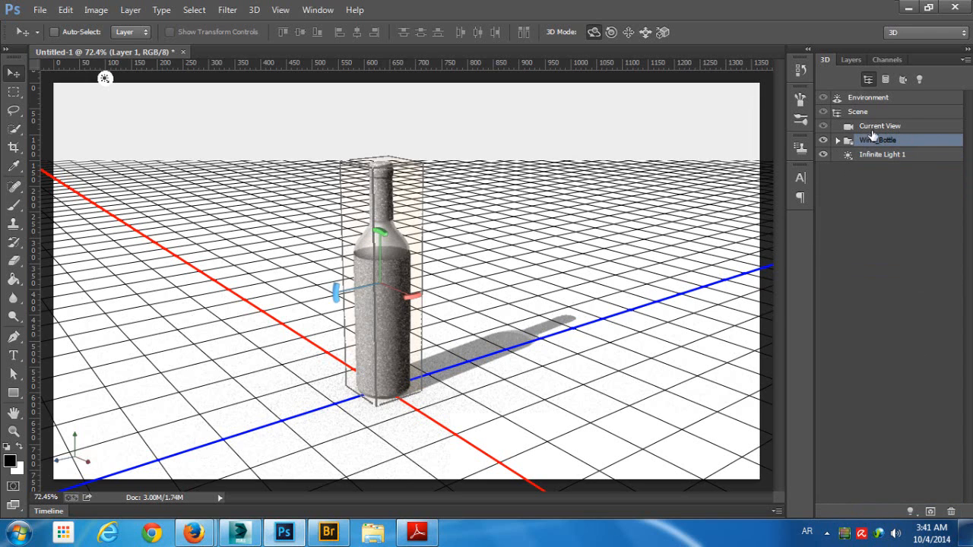
pyautogui.click(951, 513)
pyautogui.click(461, 214)
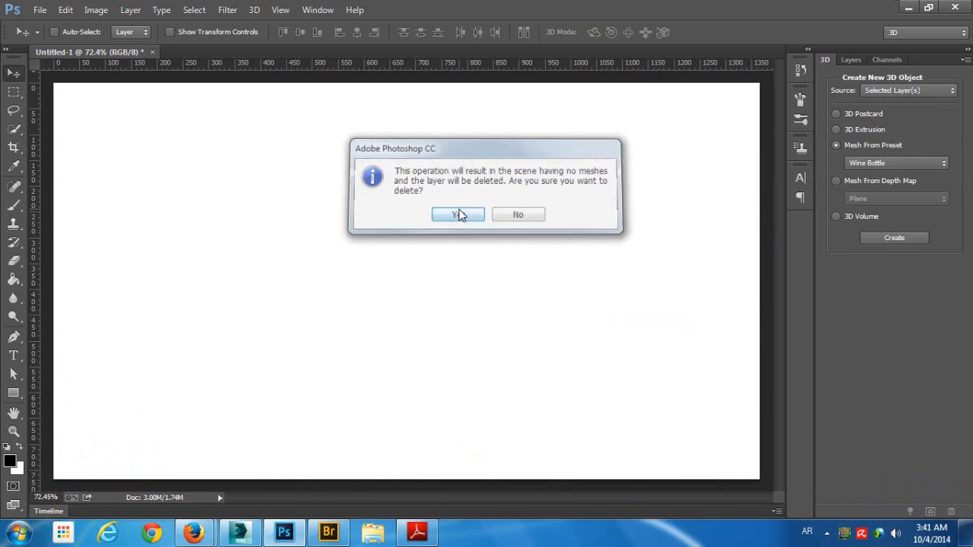
pyautogui.click(851, 60)
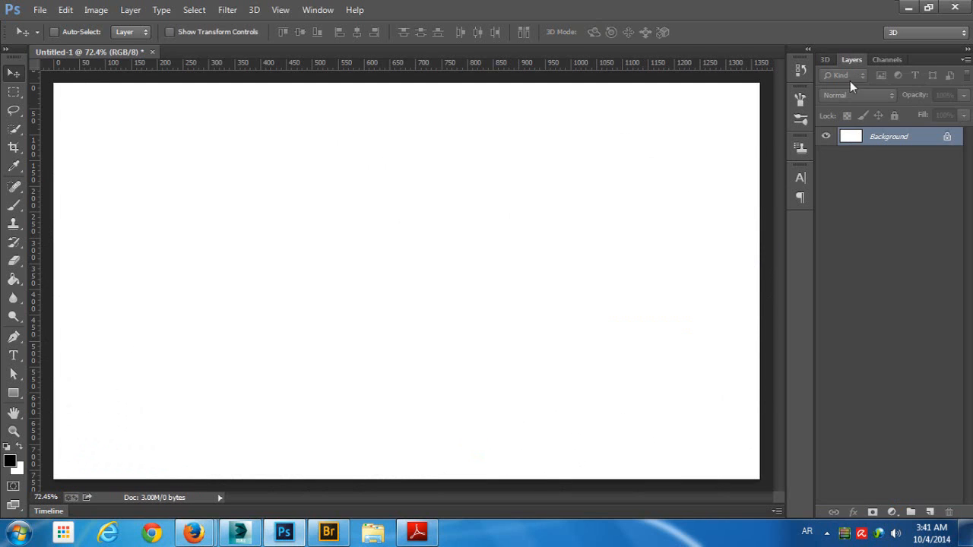
pyautogui.click(930, 512)
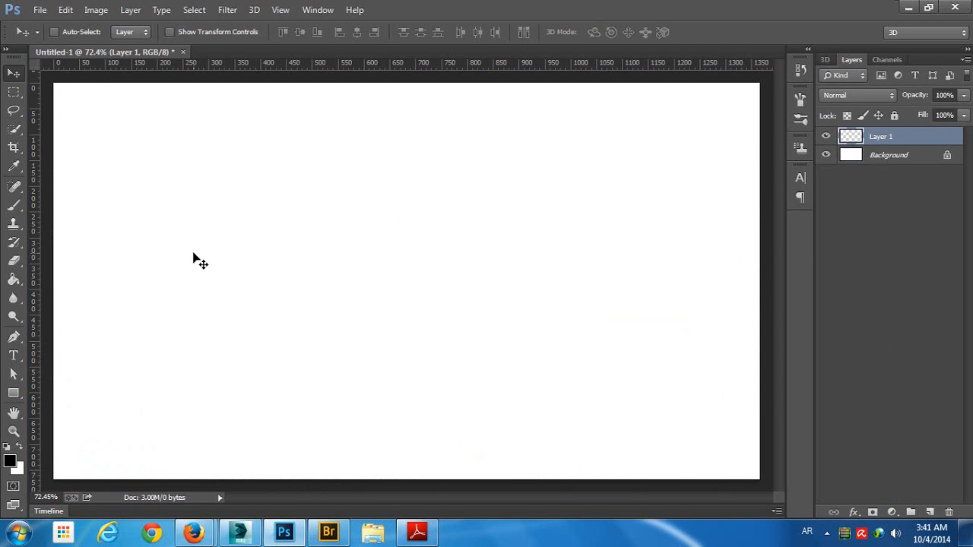
# - Try a Cone mesh preset on the empty layer and undo its creation
pyautogui.click(825, 60)
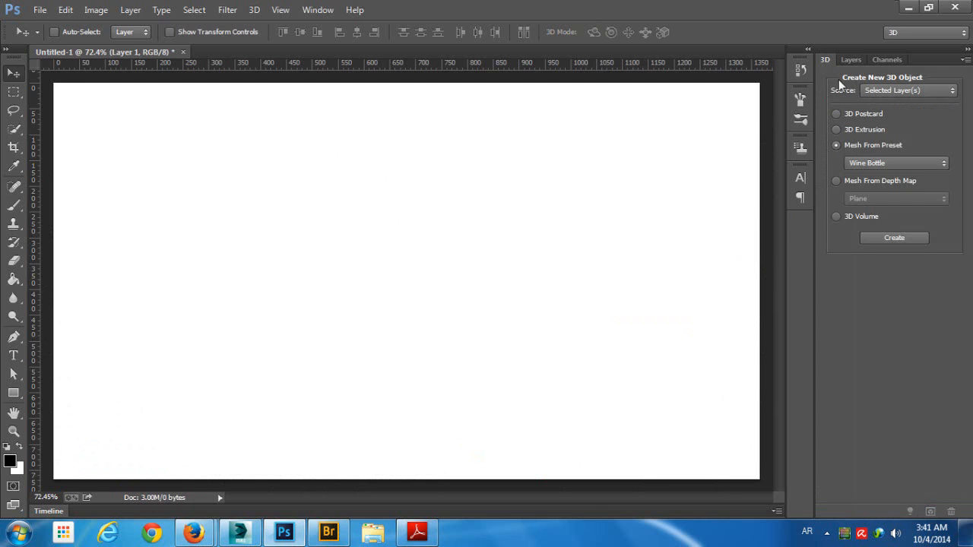
pyautogui.click(880, 163)
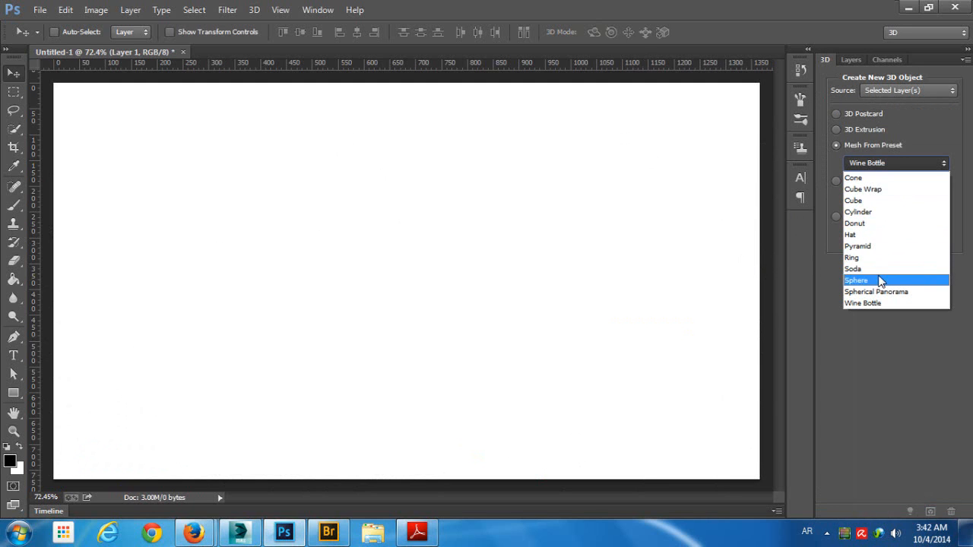
pyautogui.click(881, 177)
pyautogui.click(893, 242)
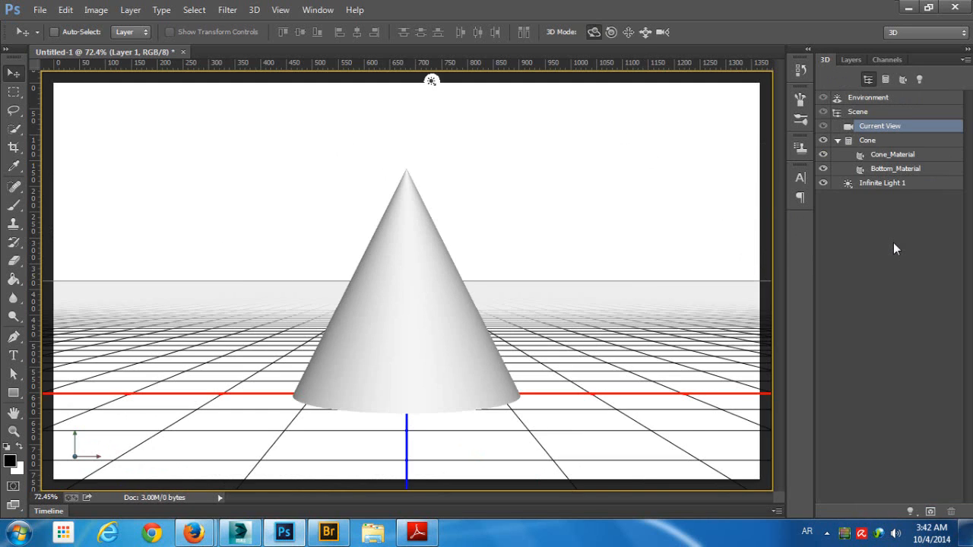
pyautogui.hotkey('ctrl', 'z')
# - Create a 3D object on Layer 1 from the Cube mesh preset and view it from several angles
pyautogui.click(875, 163)
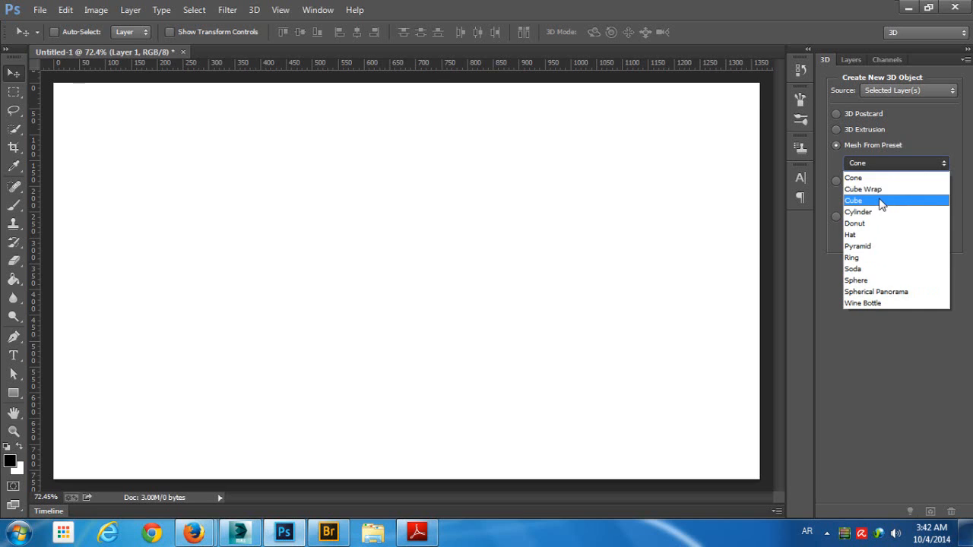
pyautogui.click(882, 201)
pyautogui.click(896, 236)
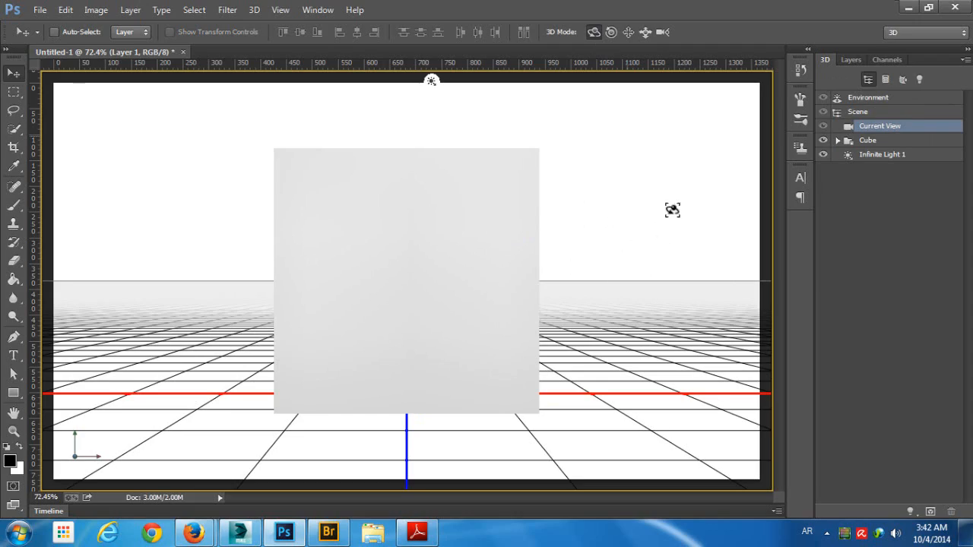
pyautogui.moveTo(698, 170); pyautogui.dragTo(590, 182)
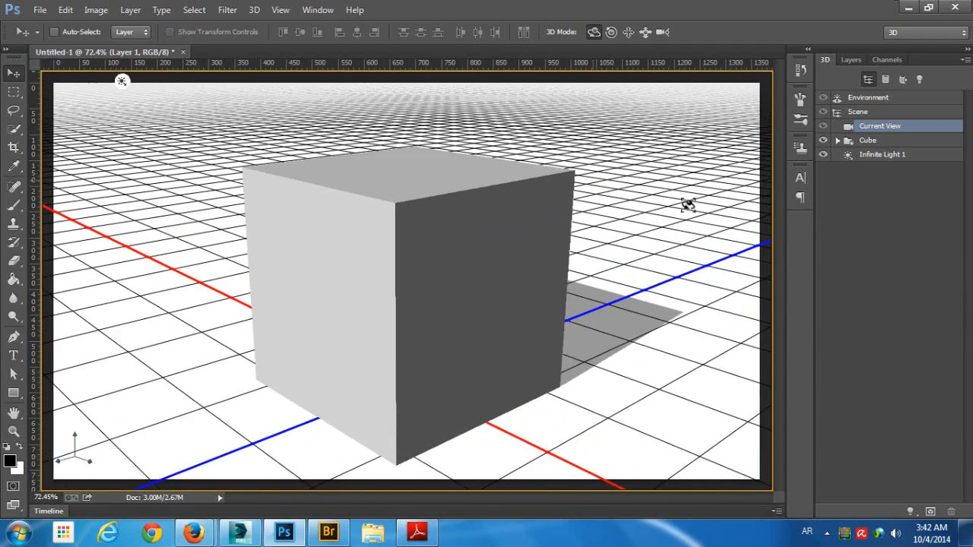
pyautogui.moveTo(704, 146); pyautogui.dragTo(400, 195)
# - Try rotating the cube's Left face on its own and undo the rotation
pyautogui.click(401, 196)
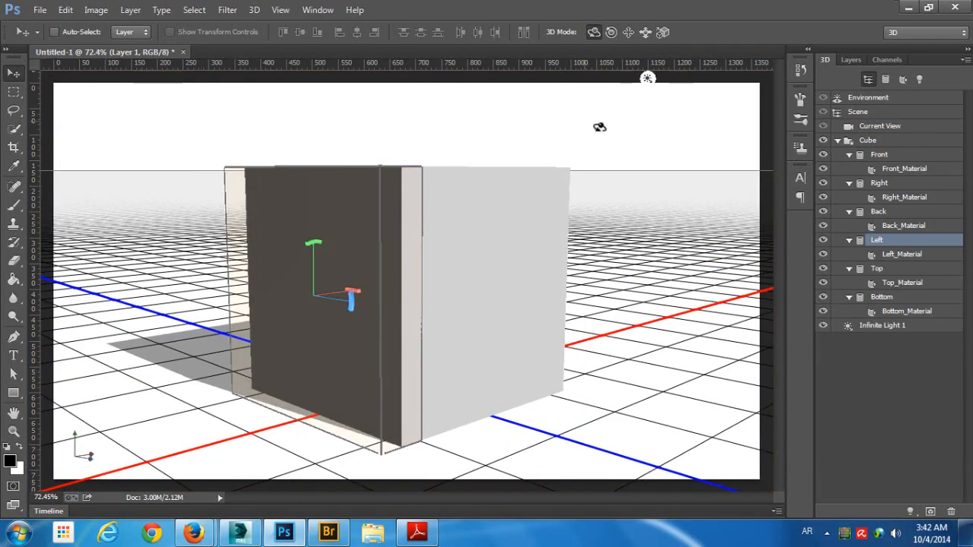
pyautogui.moveTo(597, 127); pyautogui.dragTo(380, 142)
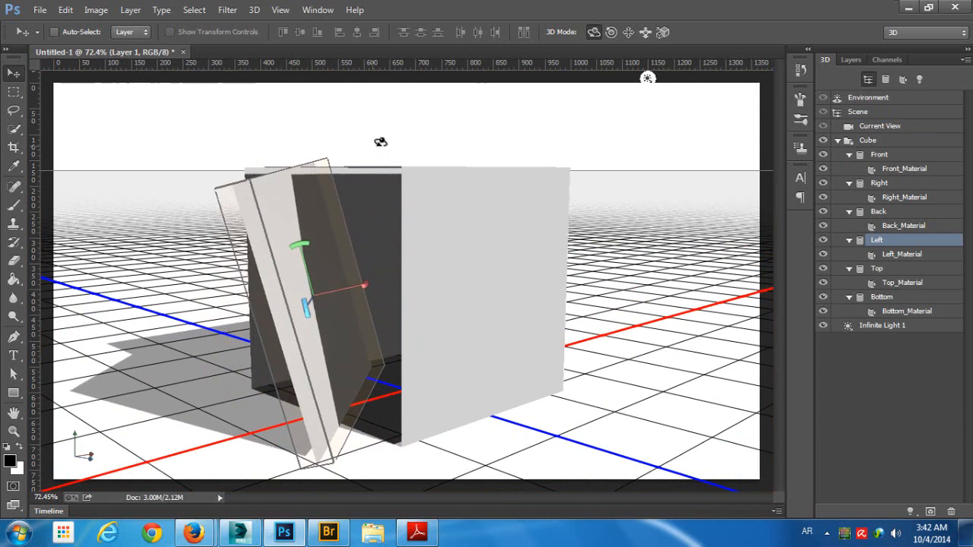
pyautogui.hotkey('ctrl', 'z')
pyautogui.click(490, 131)
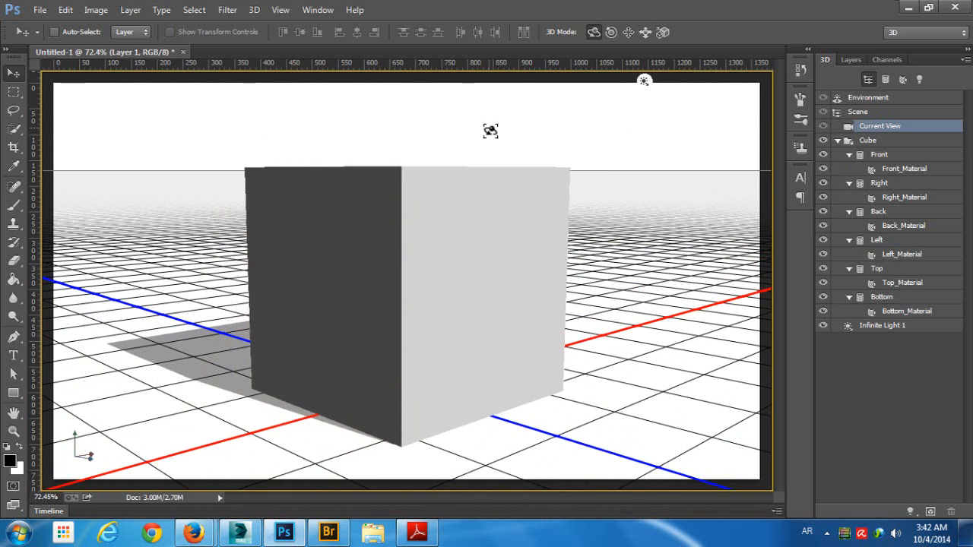
# - Try rotating the cube's Front face separately and undo the rotation
pyautogui.click(500, 196)
pyautogui.moveTo(577, 119); pyautogui.dragTo(508, 222)
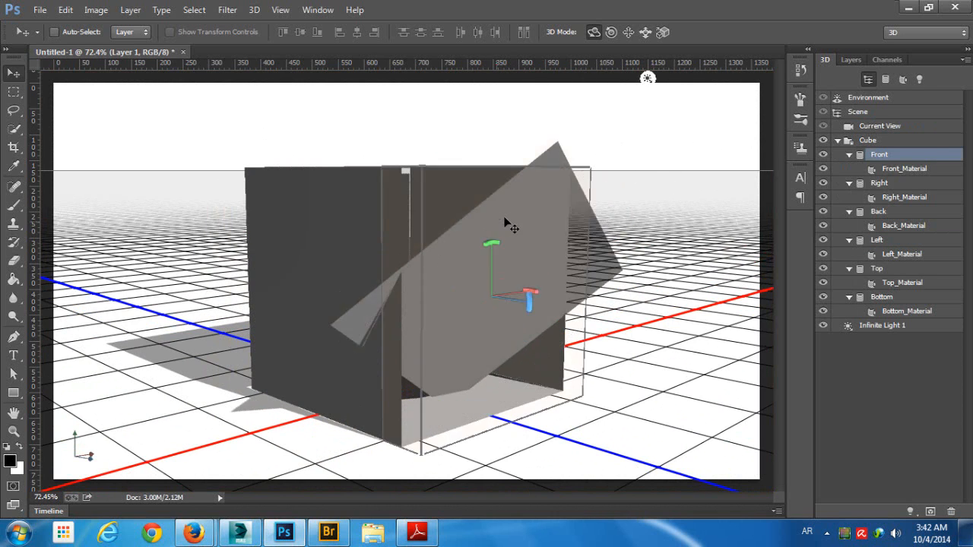
pyautogui.hotkey('ctrl', 'z')
pyautogui.click(698, 145)
# - Delete the whole Cube object with its layer and add a fresh empty layer above the Background
pyautogui.click(885, 142)
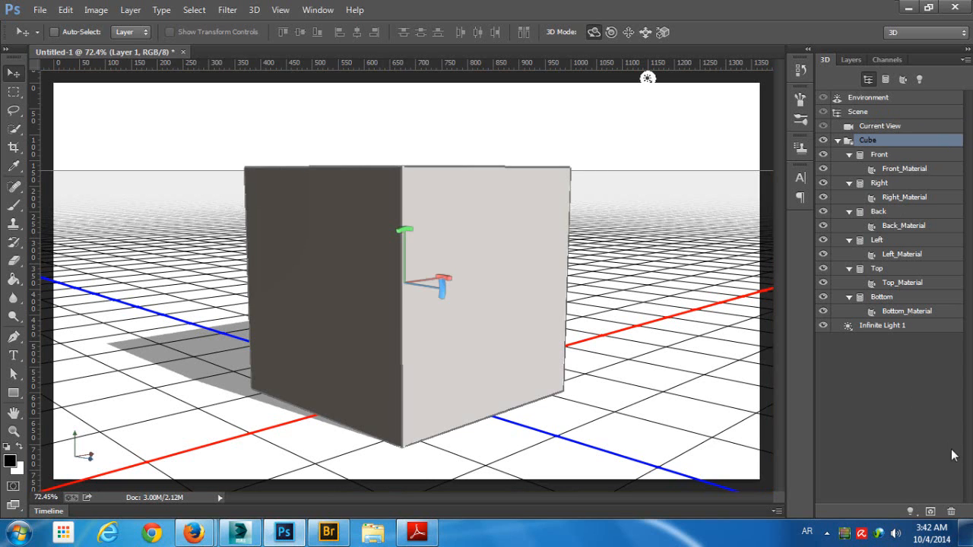
pyautogui.click(951, 511)
pyautogui.click(406, 275)
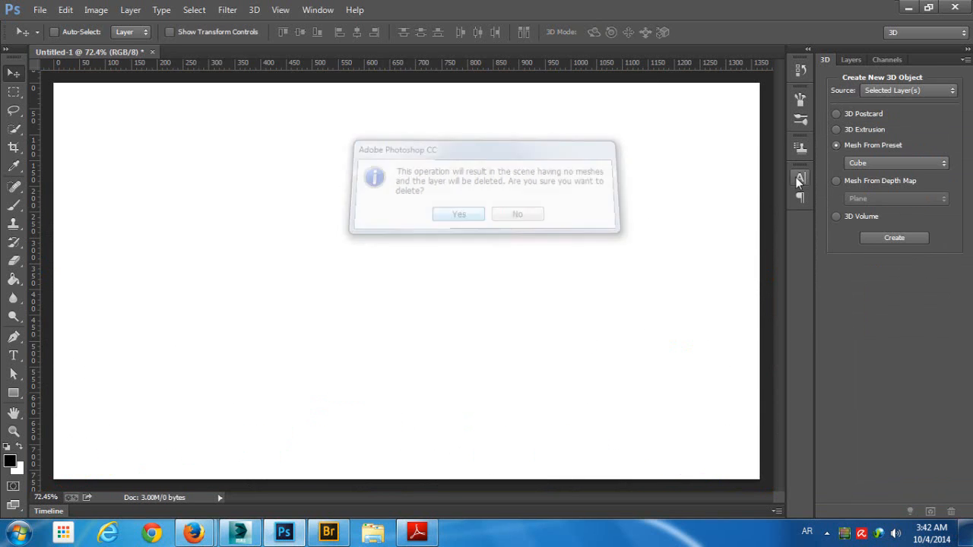
pyautogui.click(861, 59)
pyautogui.click(930, 511)
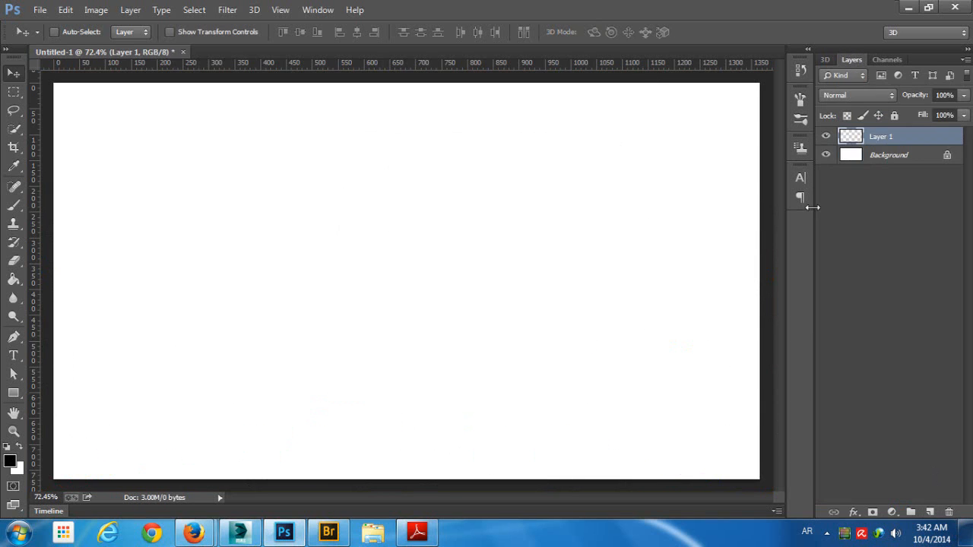
# - Select a rectangle of about 425 by 330 px near the canvas centre and fill it with black on Layer 1
pyautogui.click(14, 92)
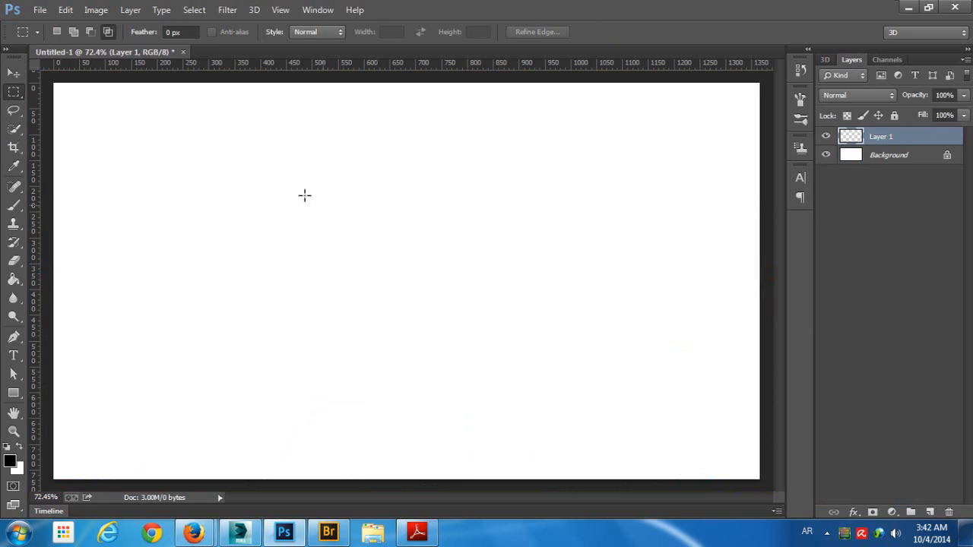
pyautogui.moveTo(293, 189); pyautogui.dragTo(512, 358)
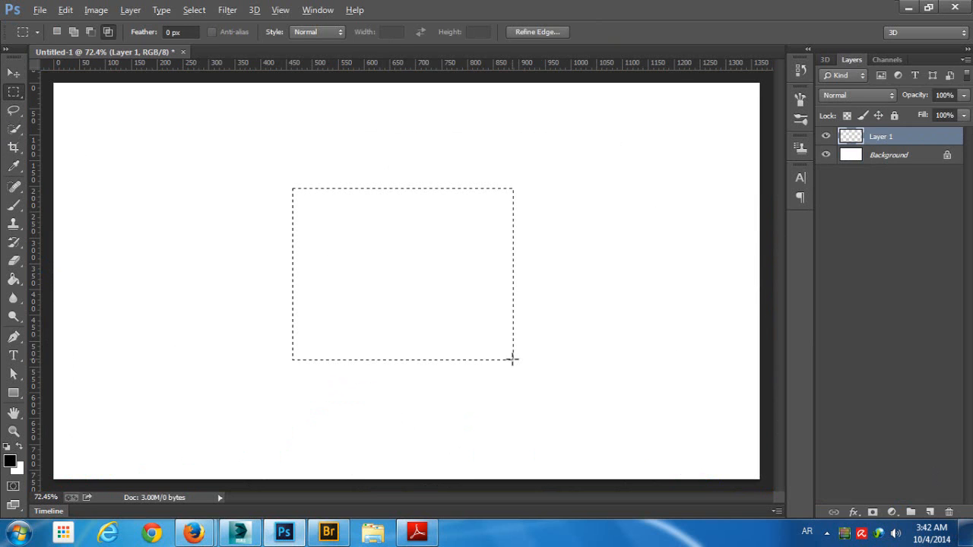
pyautogui.hotkey('alt', 'BackSpace')
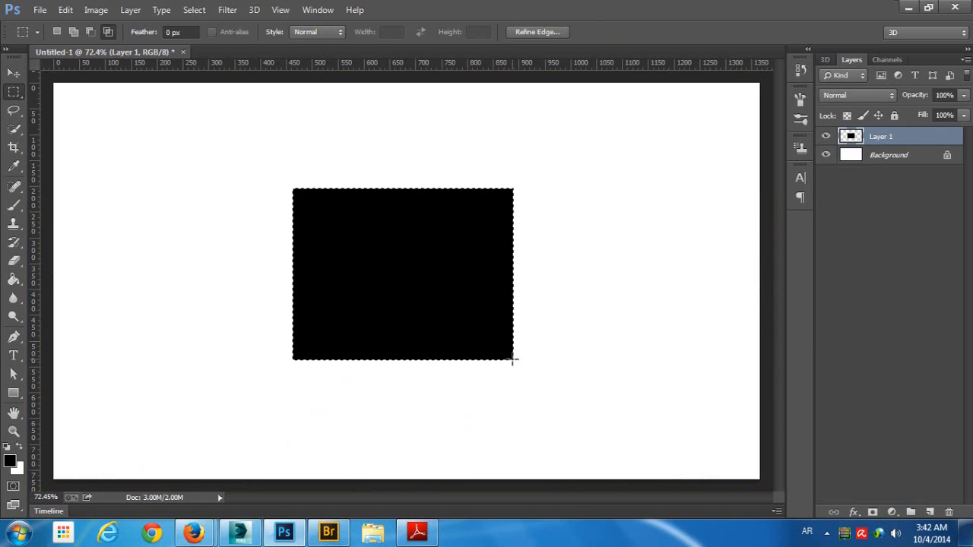
# - Create a 3D Extrusion from the current rectangular selection
pyautogui.click(828, 58)
pyautogui.click(895, 128)
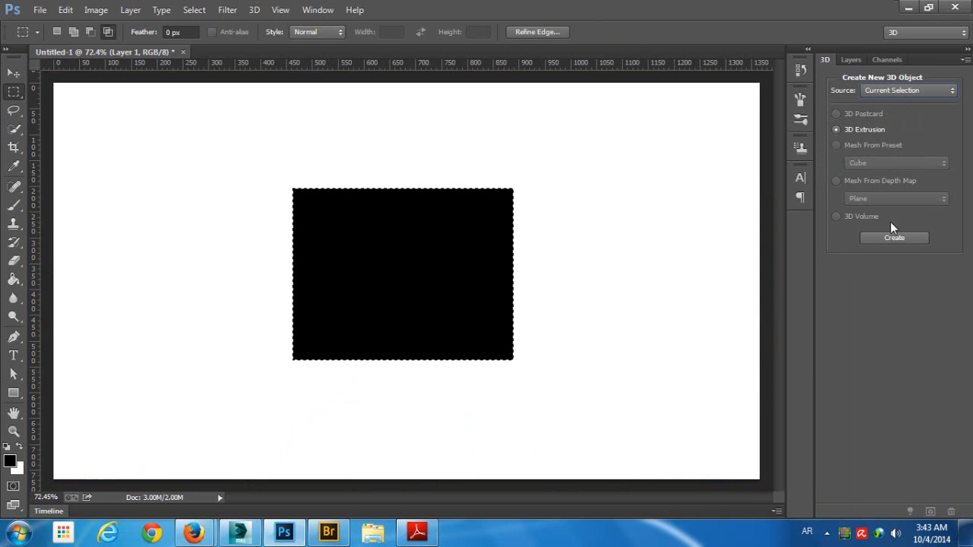
pyautogui.click(894, 238)
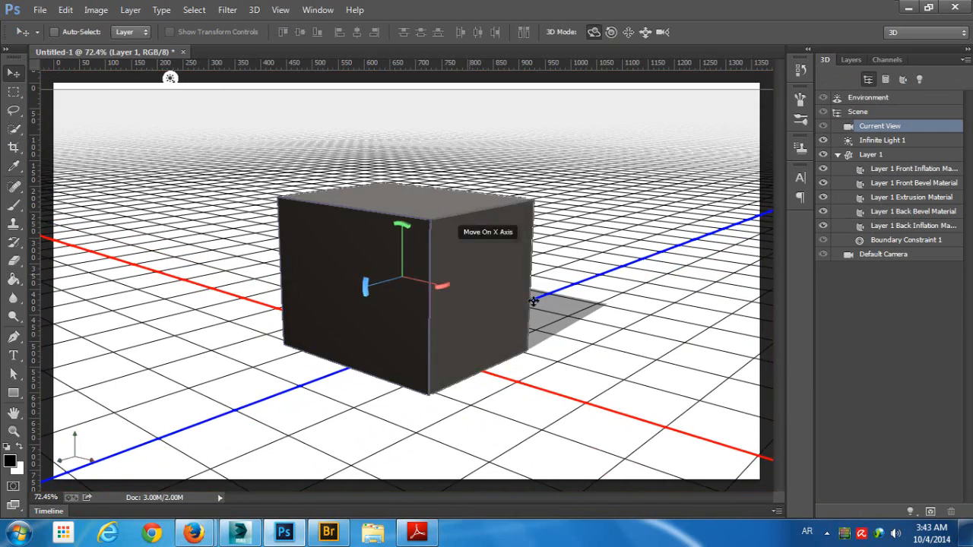
# - Rotate Infinite Light 1 to lengthen the box's shadow and orbit the camera to view the box from higher up
pyautogui.moveTo(578, 183); pyautogui.dragTo(560, 198)
pyautogui.click(559, 198)
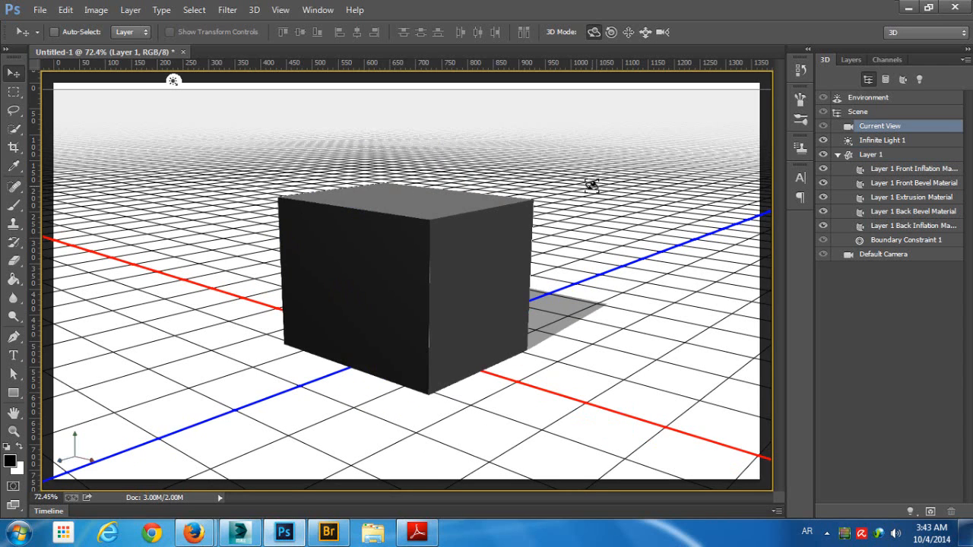
pyautogui.click(174, 81)
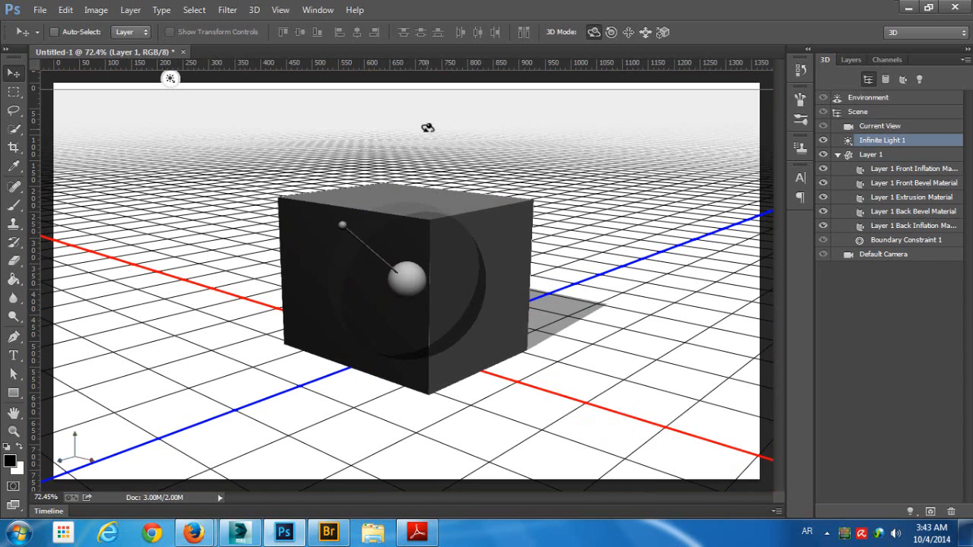
pyautogui.moveTo(518, 122)
pyautogui.mouseDown()
pyautogui.moveTo(636, 156)
pyautogui.moveTo(461, 398)
pyautogui.moveTo(283, 190)
pyautogui.moveTo(504, 187)
pyautogui.moveTo(424, 156)
pyautogui.moveTo(561, 172)
pyautogui.mouseUp()
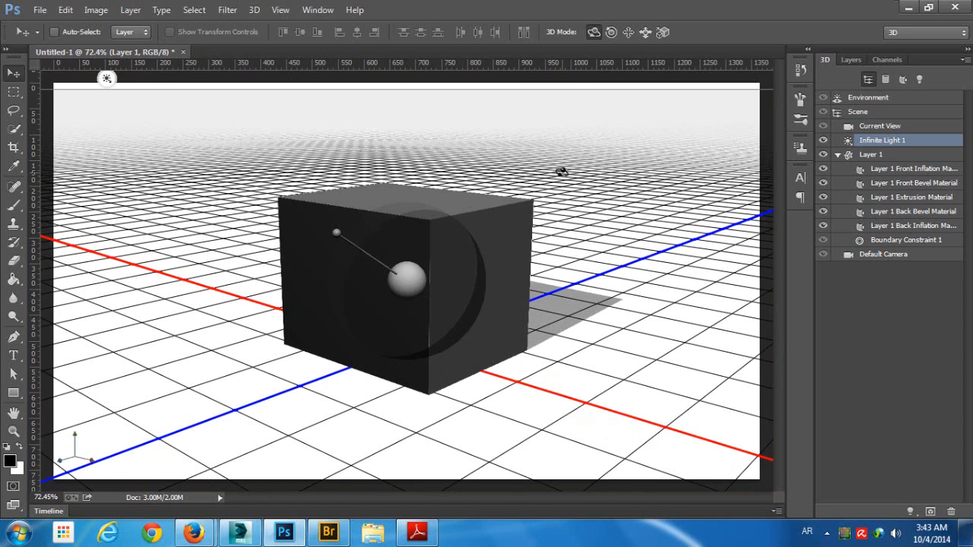
pyautogui.moveTo(561, 172); pyautogui.dragTo(588, 180)
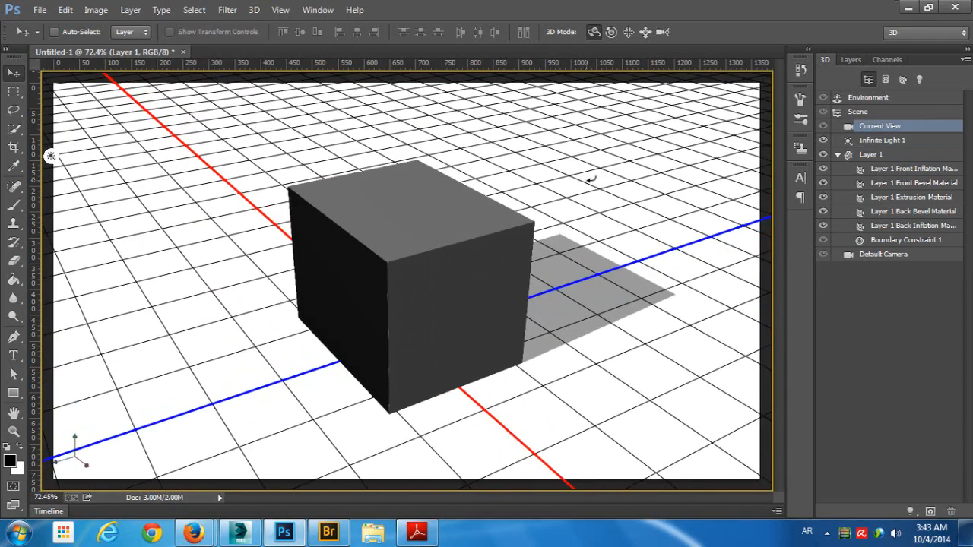
# - Roll the camera slightly, and roll the Layer 1 box back and forth until it stands slightly tilted
pyautogui.click(613, 34)
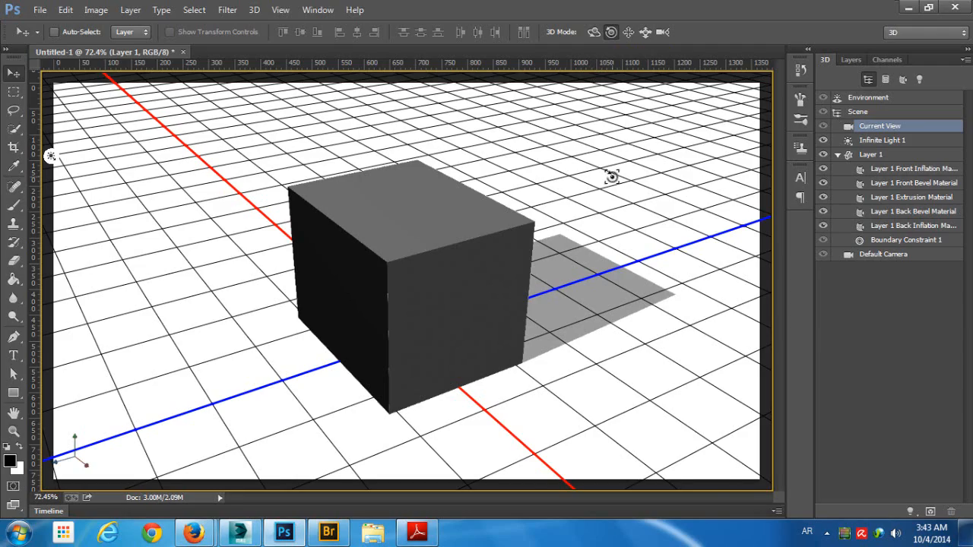
pyautogui.moveTo(621, 174); pyautogui.dragTo(601, 161)
pyautogui.moveTo(599, 158); pyautogui.dragTo(492, 232)
pyautogui.click(492, 232)
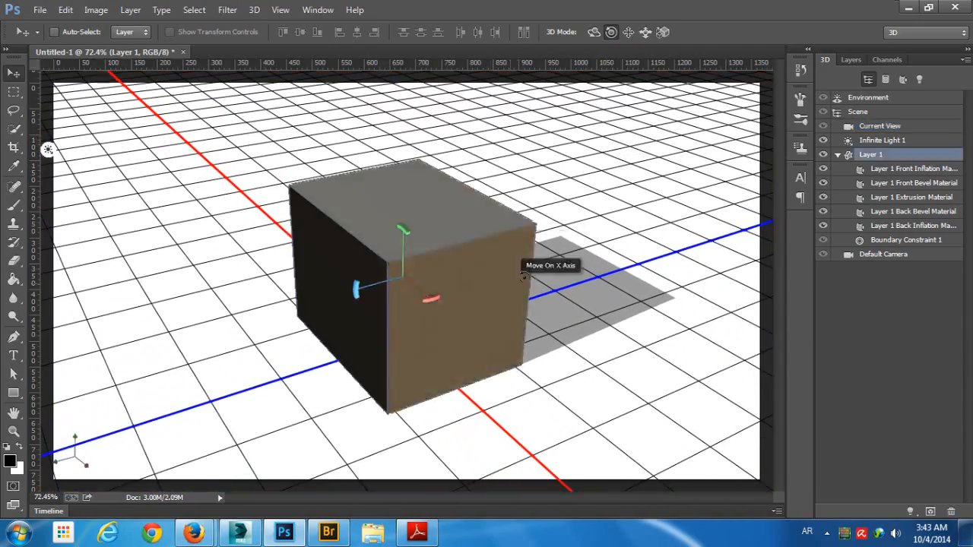
pyautogui.moveTo(329, 173); pyautogui.dragTo(208, 131)
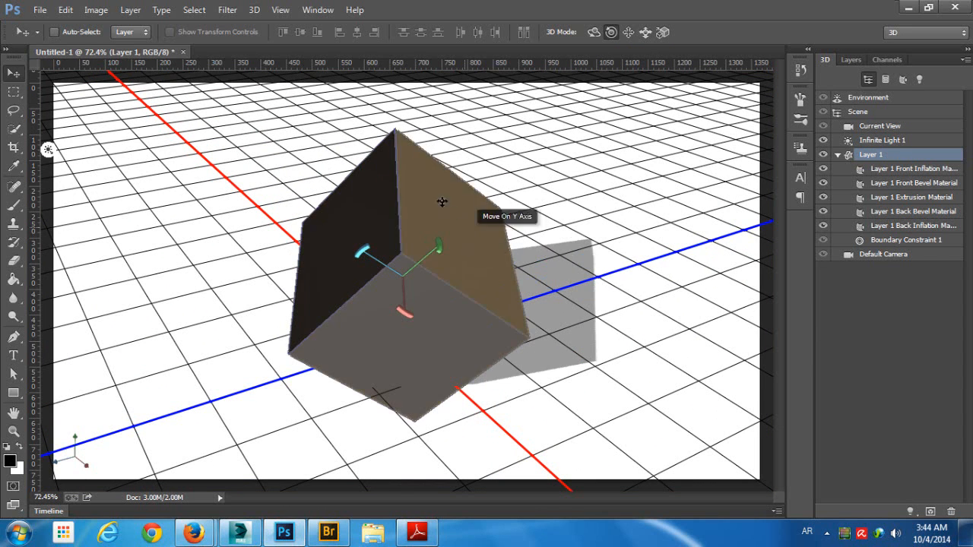
pyautogui.moveTo(184, 135); pyautogui.dragTo(390, 137)
pyautogui.moveTo(234, 125); pyautogui.dragTo(48, 152)
# - Swing Infinite Light 1 over the top of the box and back so the shadow falls behind it
pyautogui.click(48, 151)
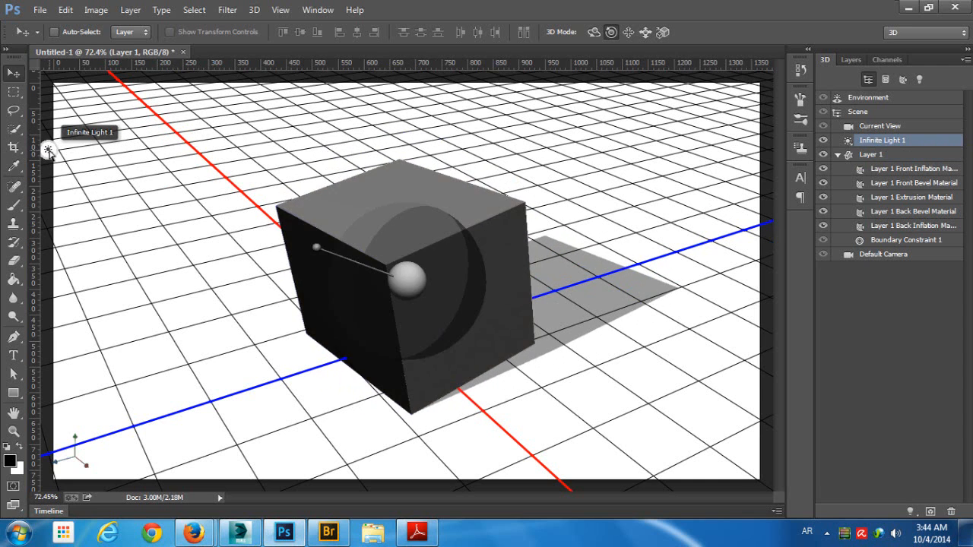
pyautogui.moveTo(590, 180)
pyautogui.mouseDown()
pyautogui.moveTo(578, 251)
pyautogui.moveTo(560, 282)
pyautogui.moveTo(574, 220)
pyautogui.moveTo(722, 278)
pyautogui.mouseUp()
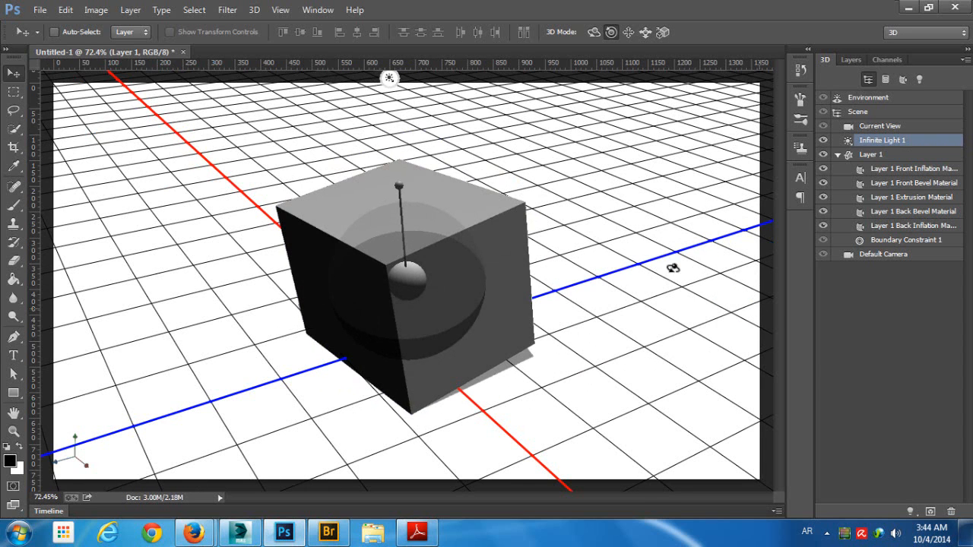
pyautogui.moveTo(509, 187)
pyautogui.mouseDown()
pyautogui.moveTo(597, 254)
pyautogui.moveTo(369, 402)
pyautogui.moveTo(272, 162)
pyautogui.moveTo(152, 67)
pyautogui.mouseUp()
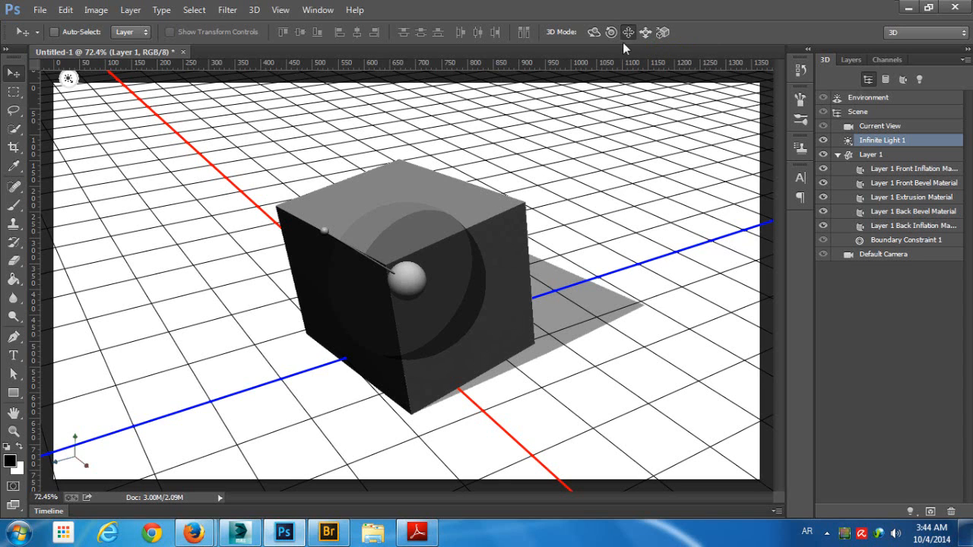
# - Pan the camera so the scene shifts slightly upward, and shift the Layer 1 box sideways in drag mode
pyautogui.click(617, 202)
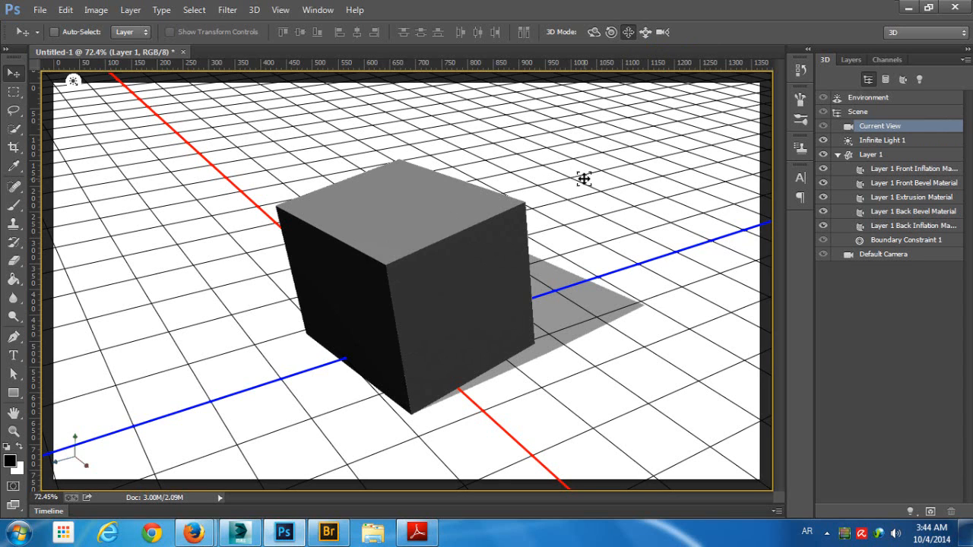
pyautogui.moveTo(671, 168); pyautogui.dragTo(572, 157)
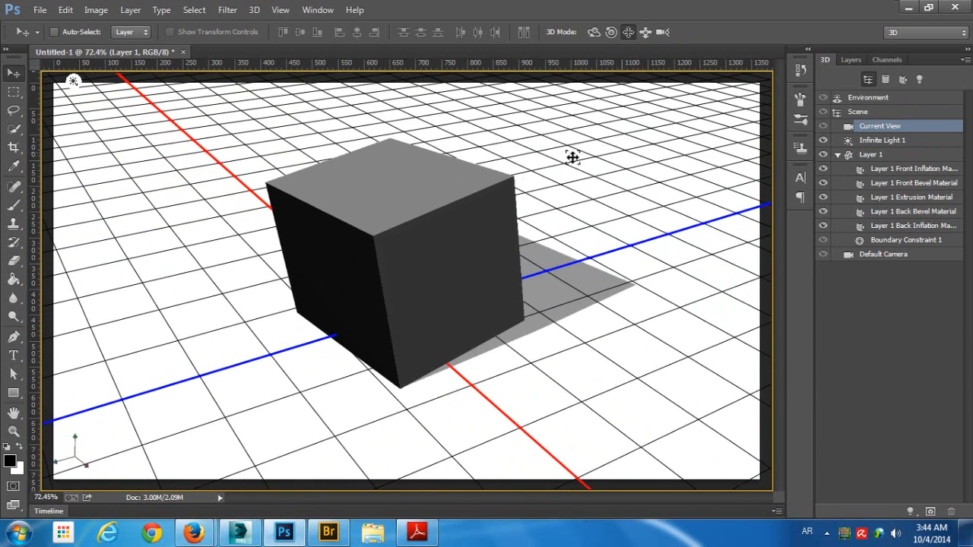
pyautogui.click(384, 234)
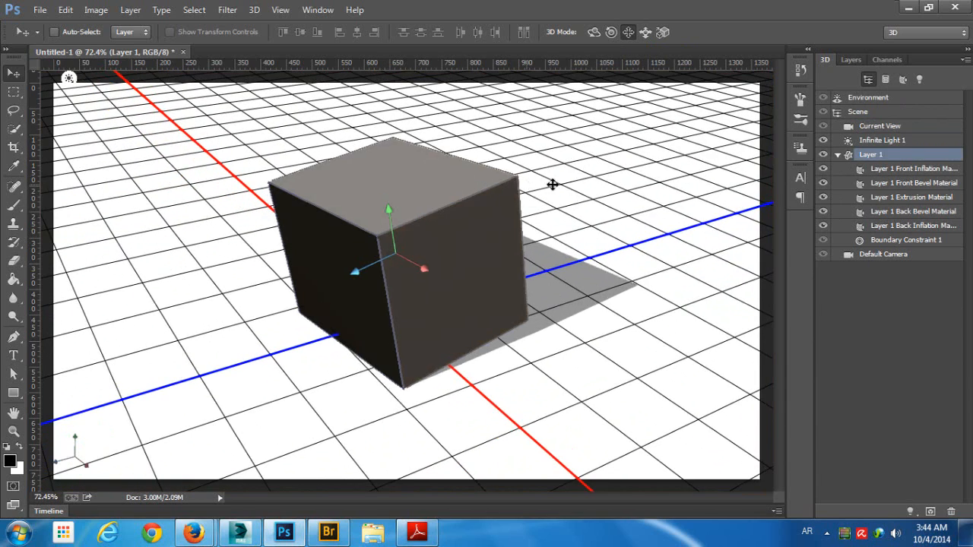
pyautogui.moveTo(552, 183)
pyautogui.mouseDown()
pyautogui.moveTo(713, 157)
pyautogui.moveTo(456, 76)
pyautogui.moveTo(408, 228)
pyautogui.moveTo(589, 160)
pyautogui.moveTo(545, 181)
pyautogui.moveTo(554, 177)
pyautogui.mouseUp()
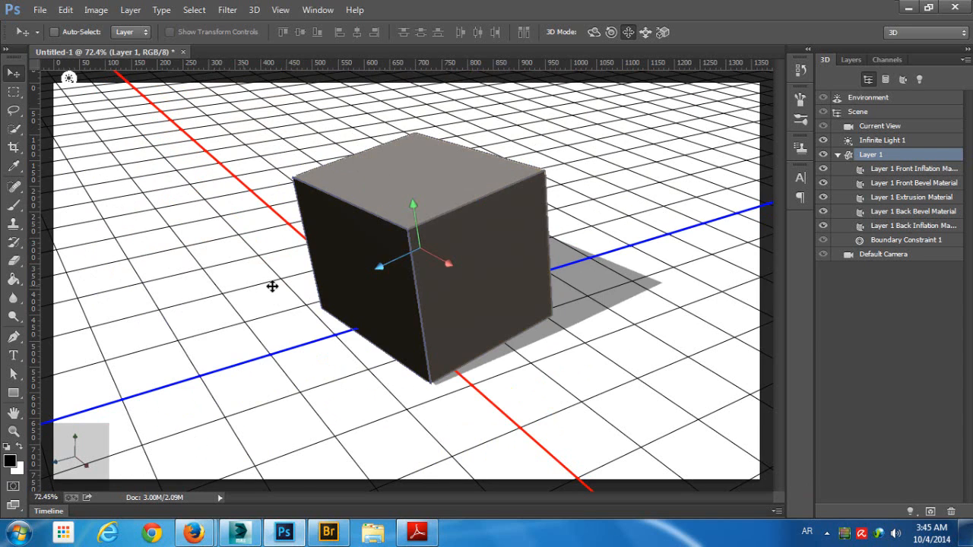
pyautogui.moveTo(273, 286); pyautogui.dragTo(637, 92)
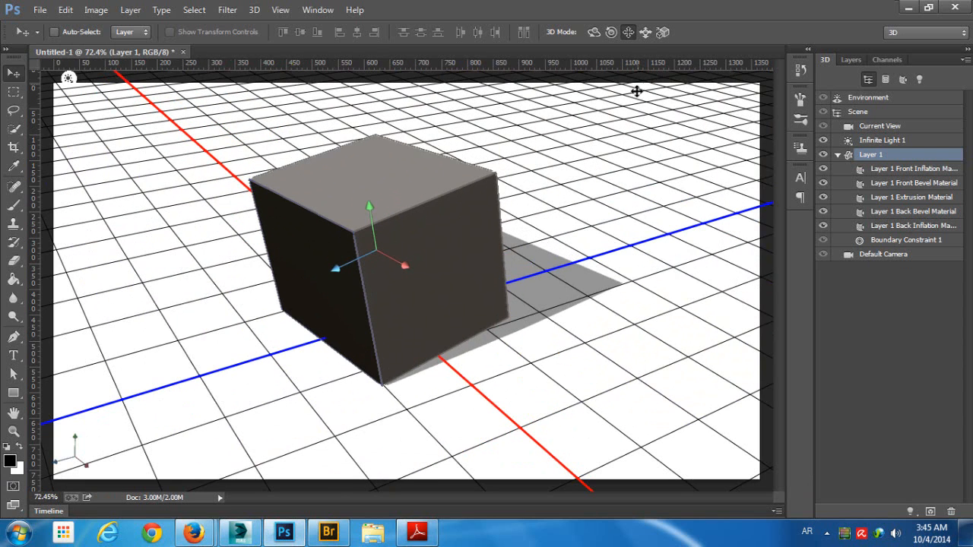
# - Slide the Layer 1 box away from and toward the viewer, leave it over the axis crossing, and slide the camera back
pyautogui.click(646, 34)
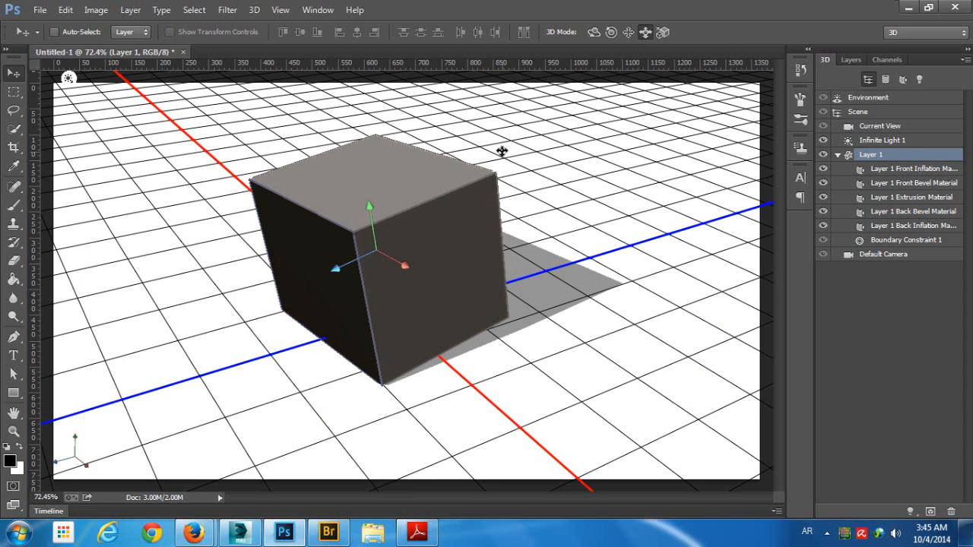
pyautogui.click(547, 172)
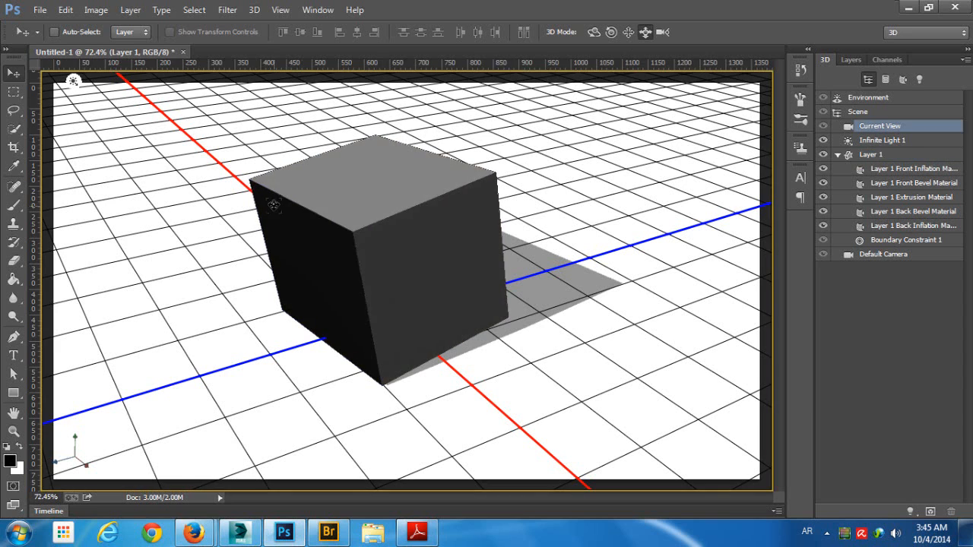
pyautogui.click(368, 206)
pyautogui.moveTo(572, 236); pyautogui.dragTo(555, 2)
pyautogui.moveTo(553, 324); pyautogui.dragTo(550, 113)
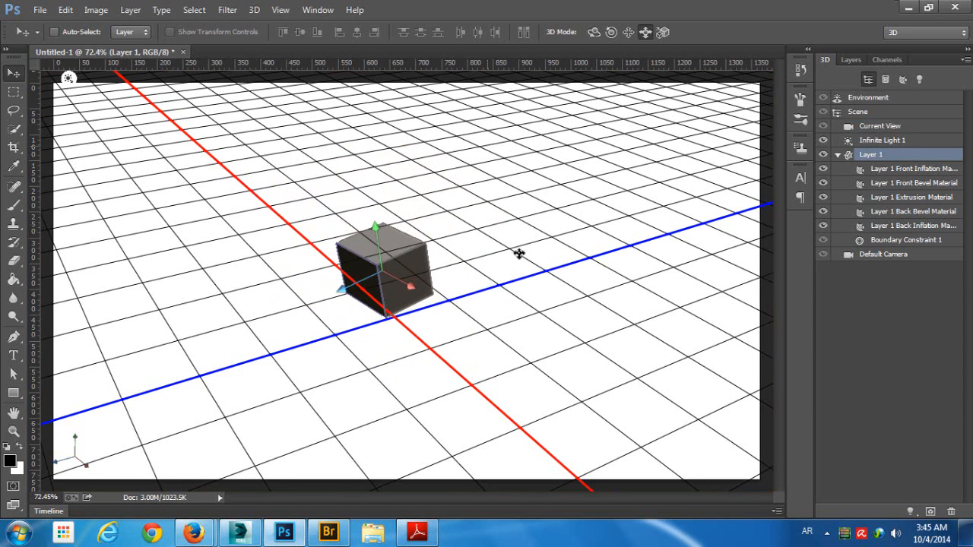
pyautogui.moveTo(519, 253); pyautogui.dragTo(535, 511)
pyautogui.moveTo(542, 269); pyautogui.dragTo(559, 510)
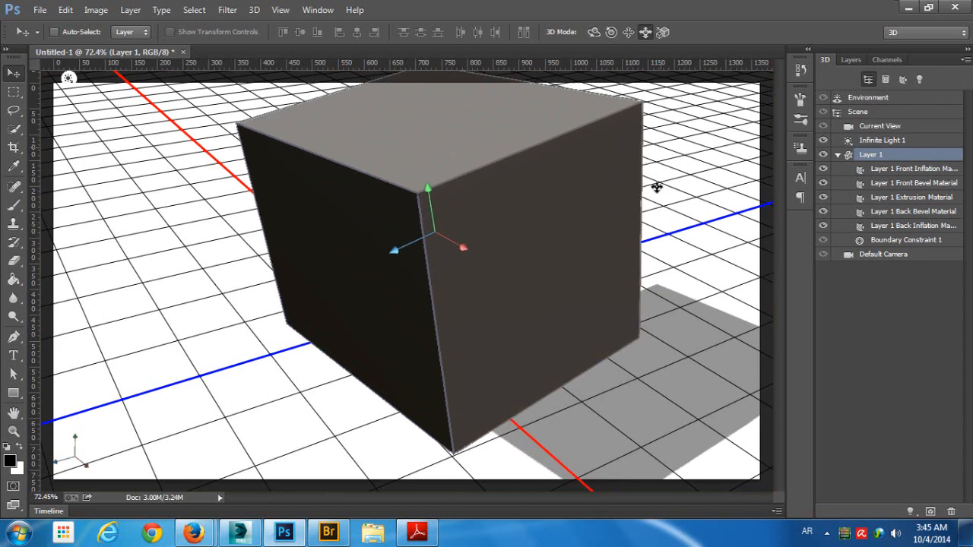
pyautogui.moveTo(656, 187); pyautogui.dragTo(627, 89)
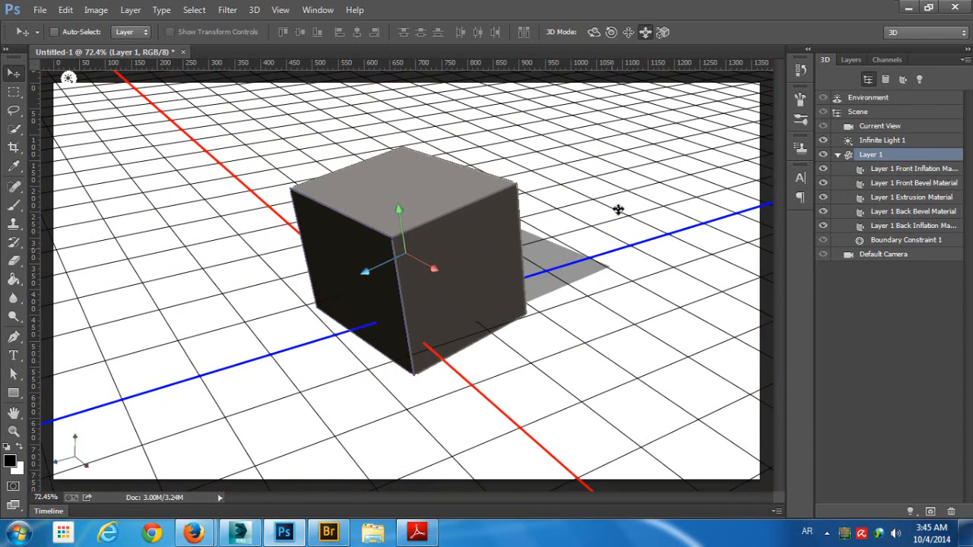
pyautogui.moveTo(618, 209)
pyautogui.mouseDown()
pyautogui.moveTo(614, 195)
pyautogui.moveTo(614, 256)
pyautogui.moveTo(614, 228)
pyautogui.mouseUp()
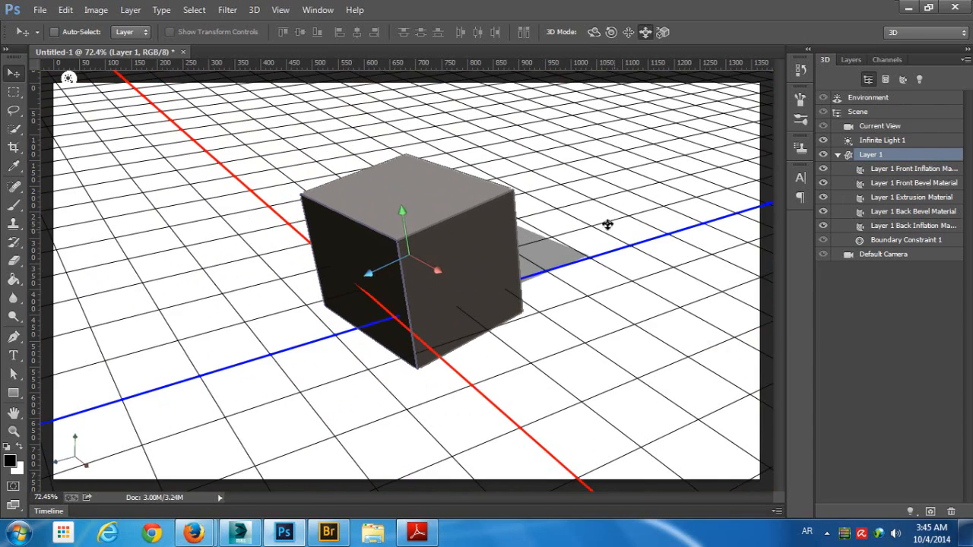
pyautogui.moveTo(613, 292); pyautogui.dragTo(516, 307)
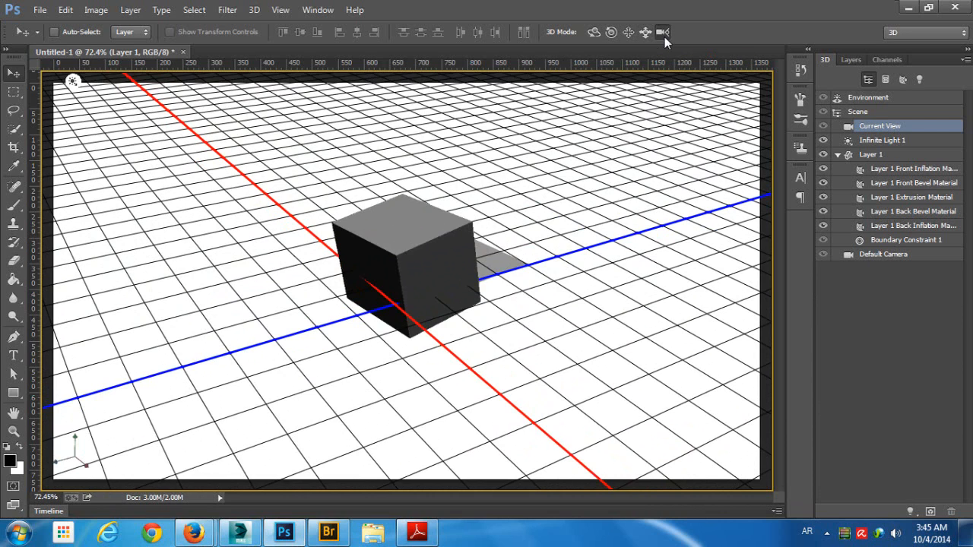
# - Scale the Layer 1 box up uniformly, and reduce it slightly along the Y axis
pyautogui.click(417, 244)
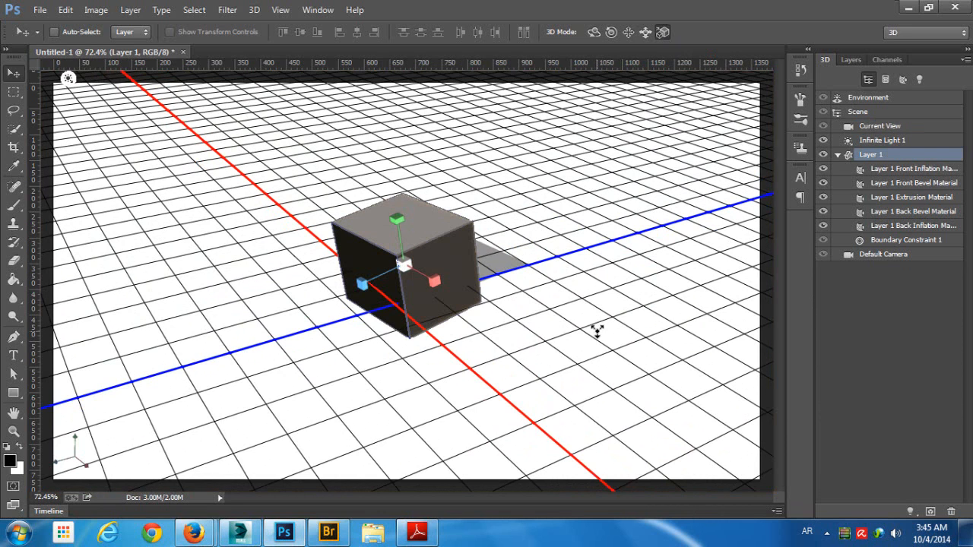
pyautogui.moveTo(538, 240); pyautogui.dragTo(389, 217)
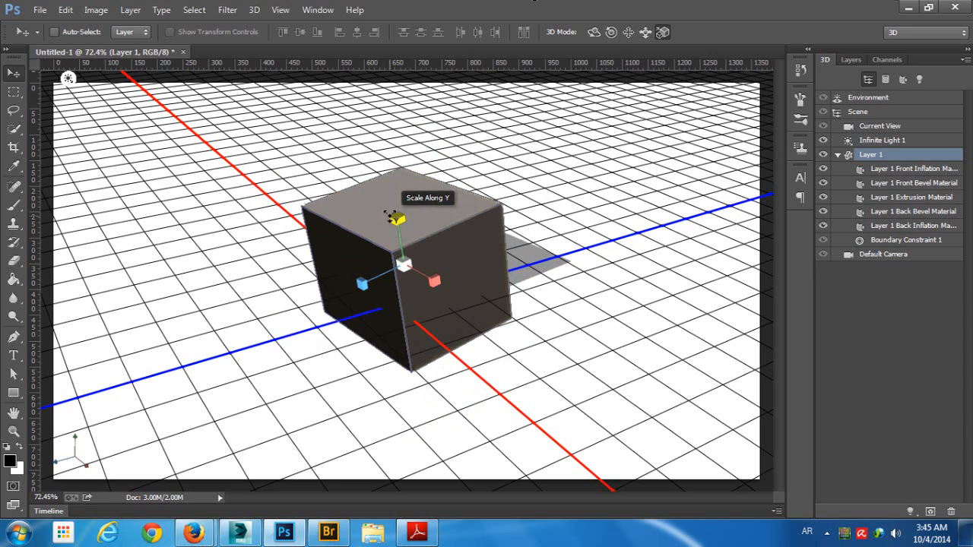
pyautogui.moveTo(382, 170); pyautogui.dragTo(391, 204)
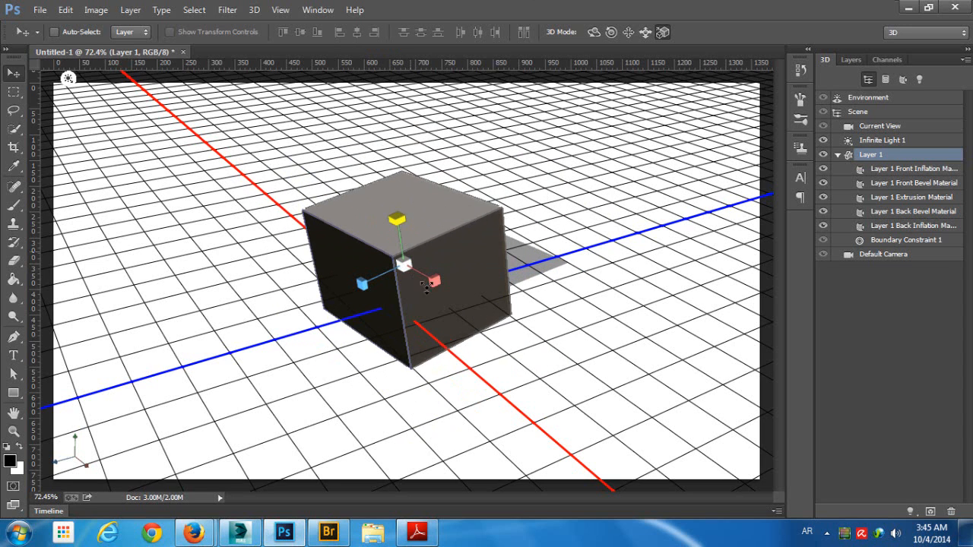
pyautogui.moveTo(432, 283)
pyautogui.mouseDown()
pyautogui.moveTo(541, 337)
pyautogui.moveTo(409, 254)
pyautogui.moveTo(435, 279)
pyautogui.mouseUp()
pyautogui.moveTo(406, 266); pyautogui.dragTo(521, 215)
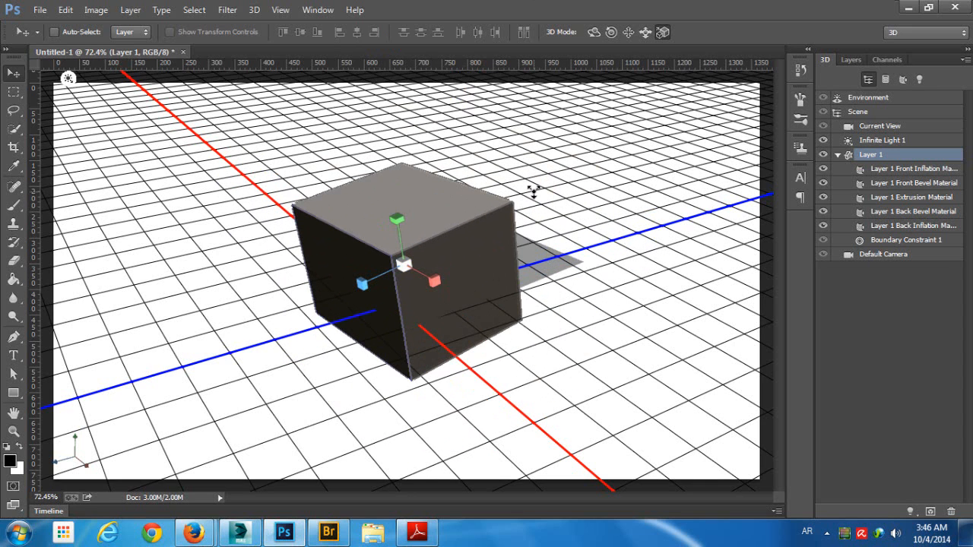
# - Zoom the Current View camera in and out with its 3D Camera properties displayed, ending at a 40 mm lens FOV
pyautogui.click(534, 191)
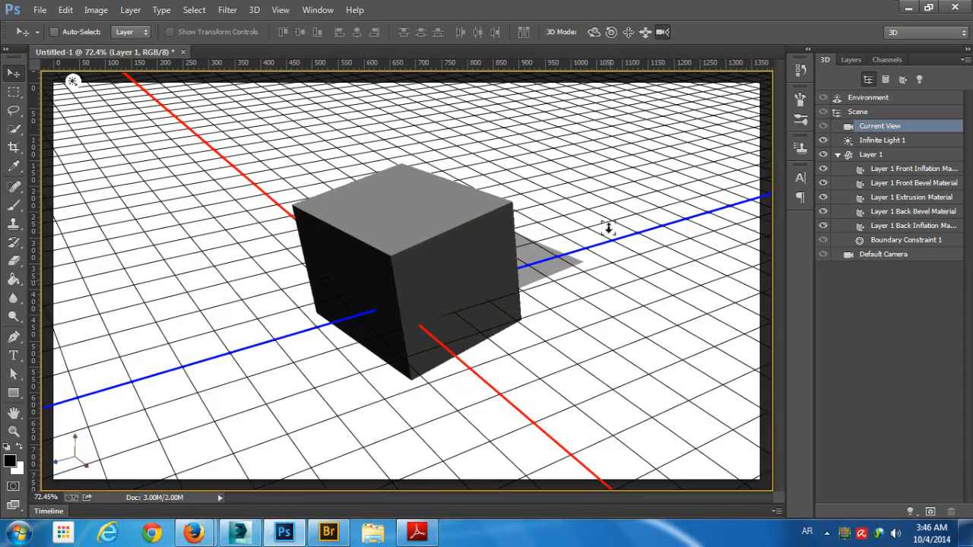
pyautogui.moveTo(608, 228); pyautogui.dragTo(647, 191)
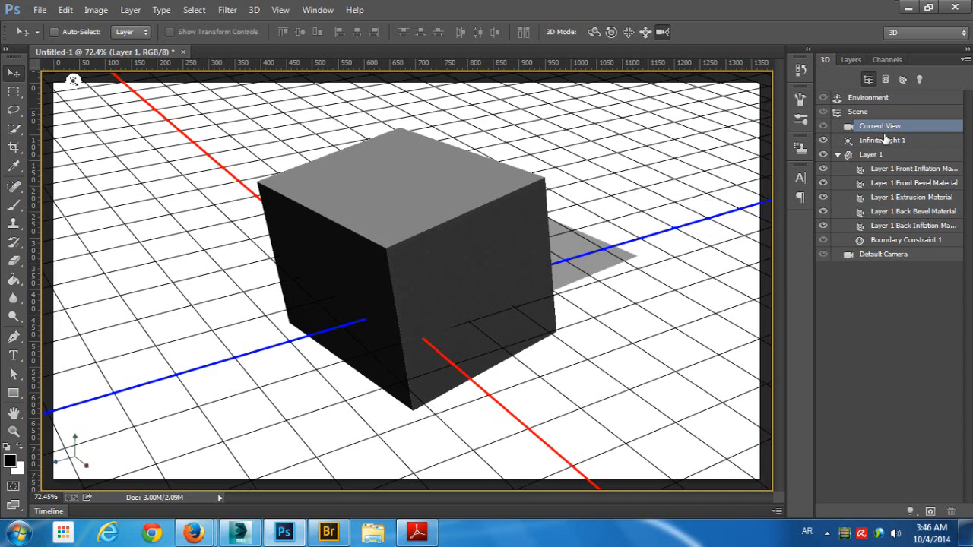
pyautogui.doubleClick(942, 131)
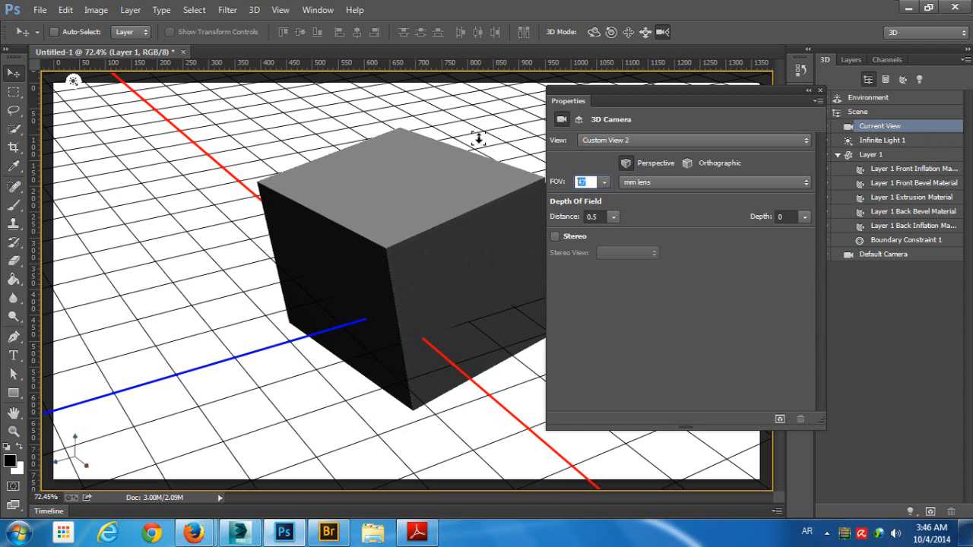
pyautogui.moveTo(479, 138); pyautogui.dragTo(459, 5)
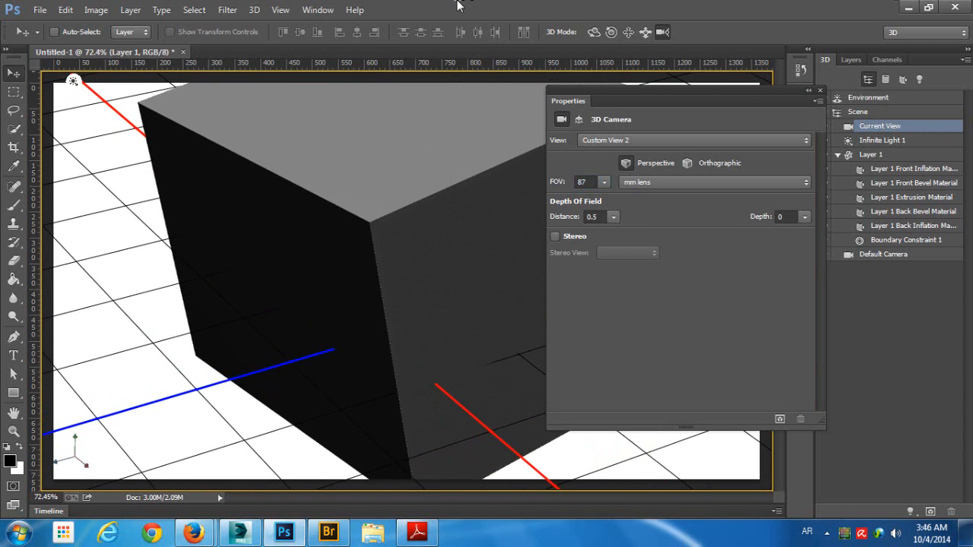
pyautogui.moveTo(162, 306); pyautogui.dragTo(318, 460)
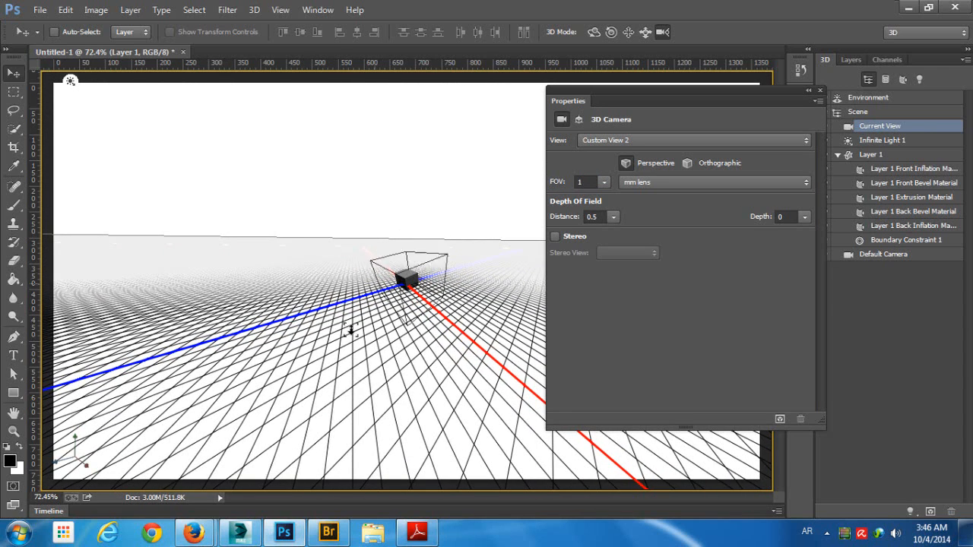
pyautogui.moveTo(328, 339); pyautogui.dragTo(294, 179)
pyautogui.moveTo(286, 221); pyautogui.dragTo(281, 129)
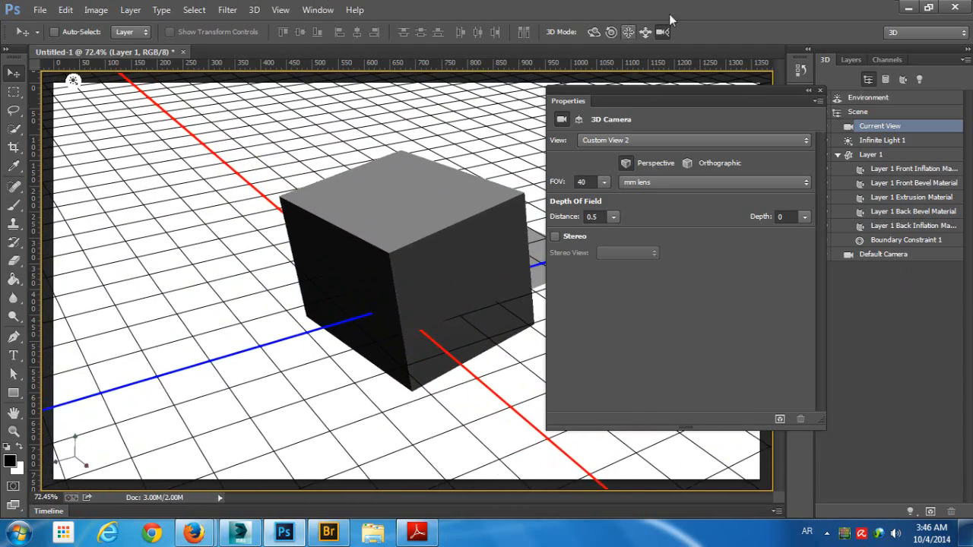
# - Slide the camera farther from the box and orbit it around to show the box from another side
pyautogui.moveTo(250, 293); pyautogui.dragTo(572, 45)
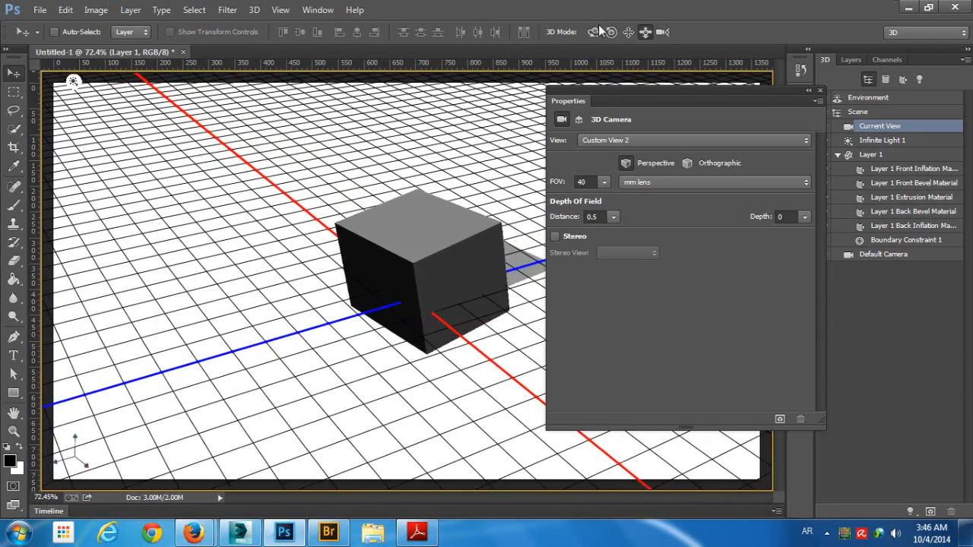
pyautogui.moveTo(495, 137); pyautogui.dragTo(393, 147)
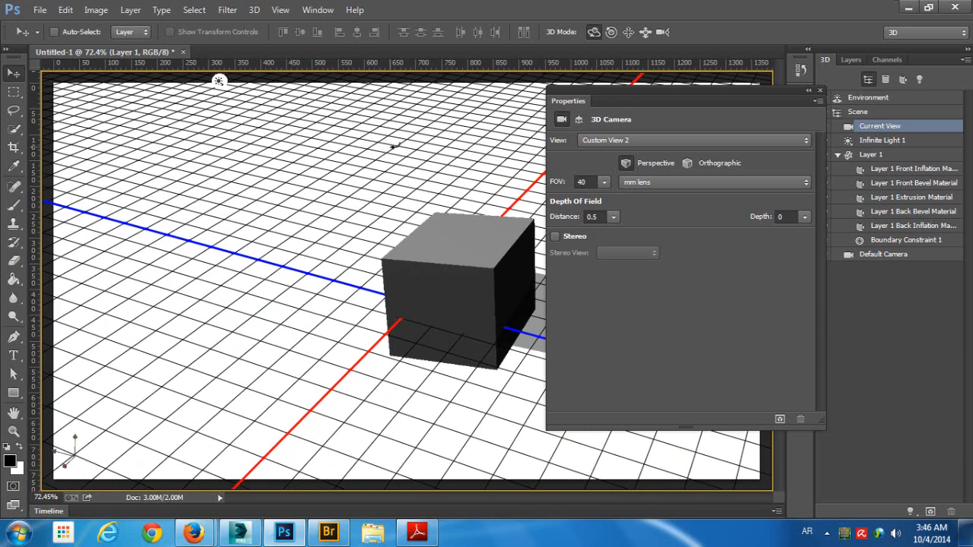